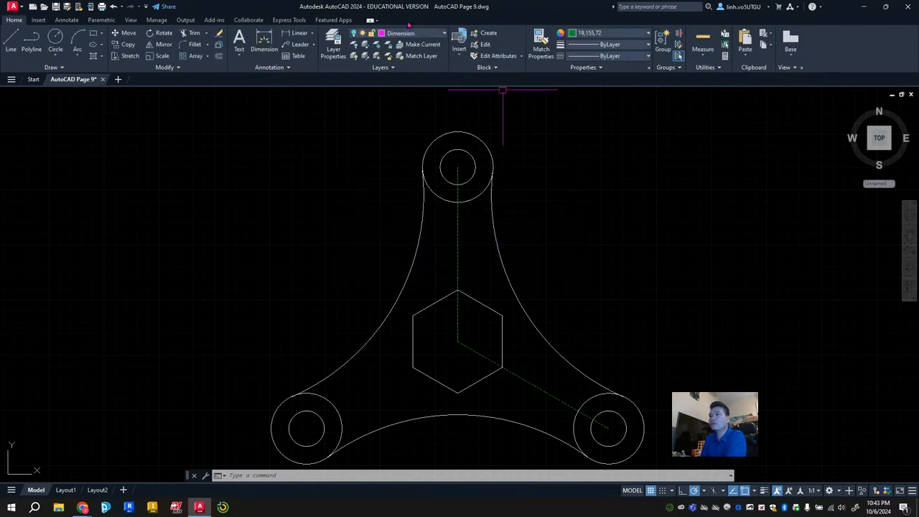
Turn on the Dimension layer and make room beside the dimensioned reference part for a new drawing.
left_click(354, 34)
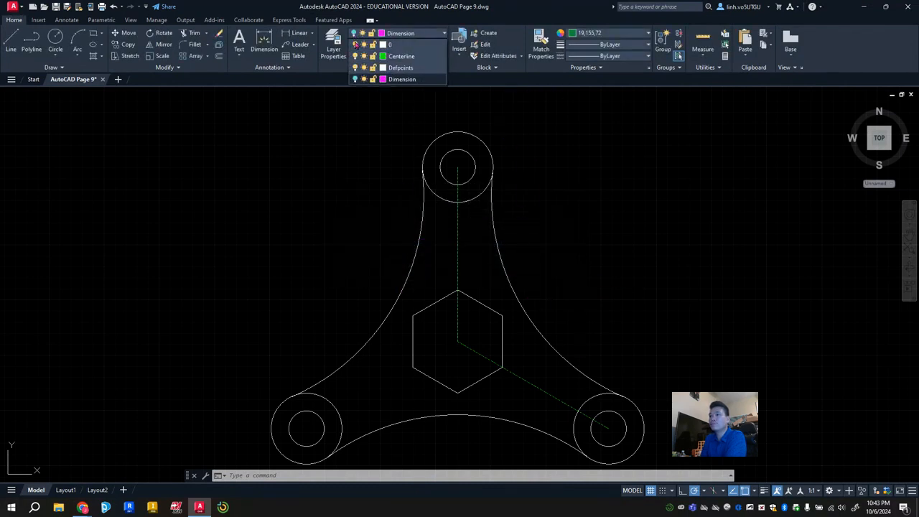
left_click(354, 79)
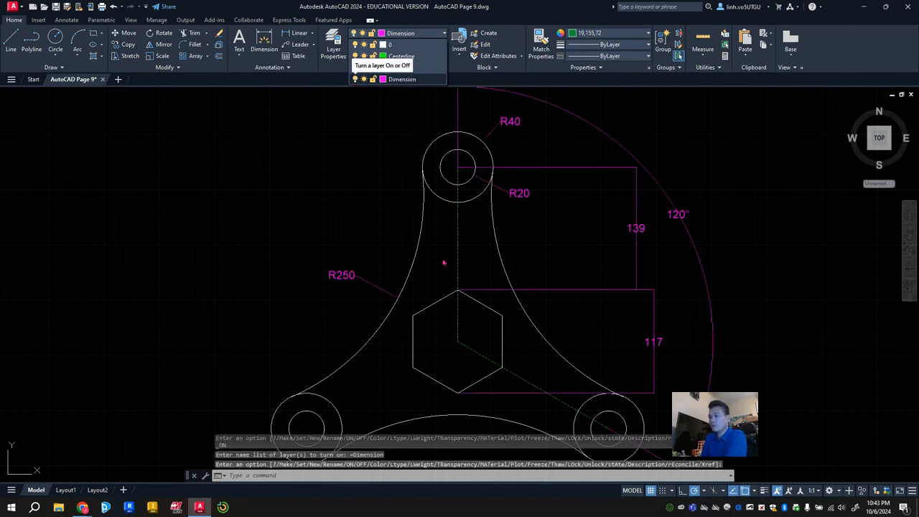
scroll(761, 301, "down", 2)
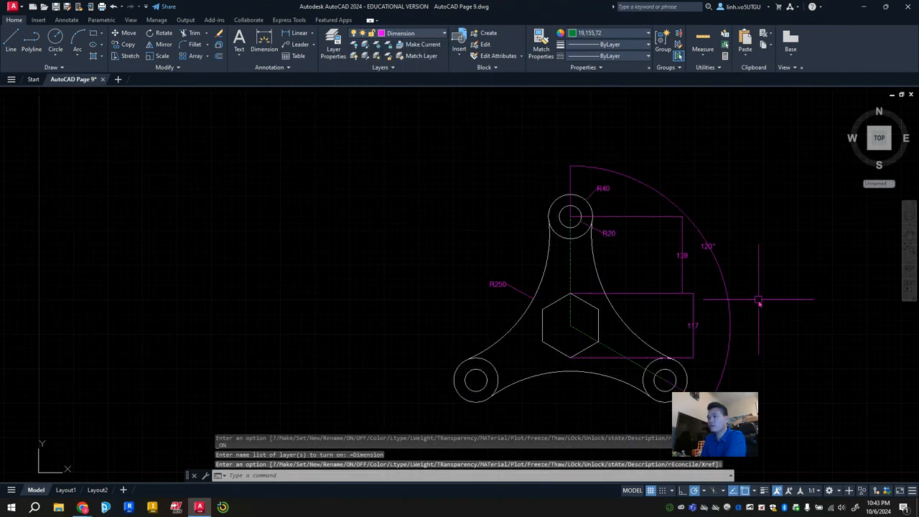
middle_click_drag(749, 324, 436, 276)
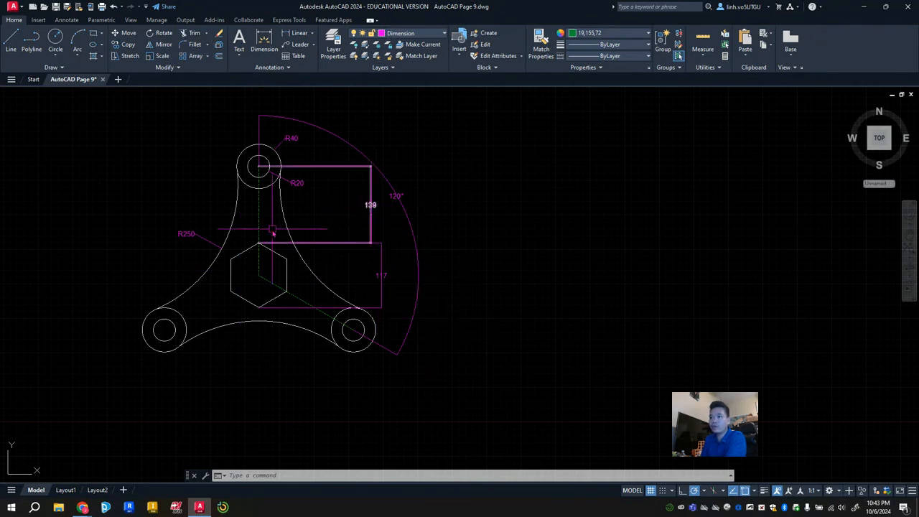
middle_click_drag(549, 263, 490, 285)
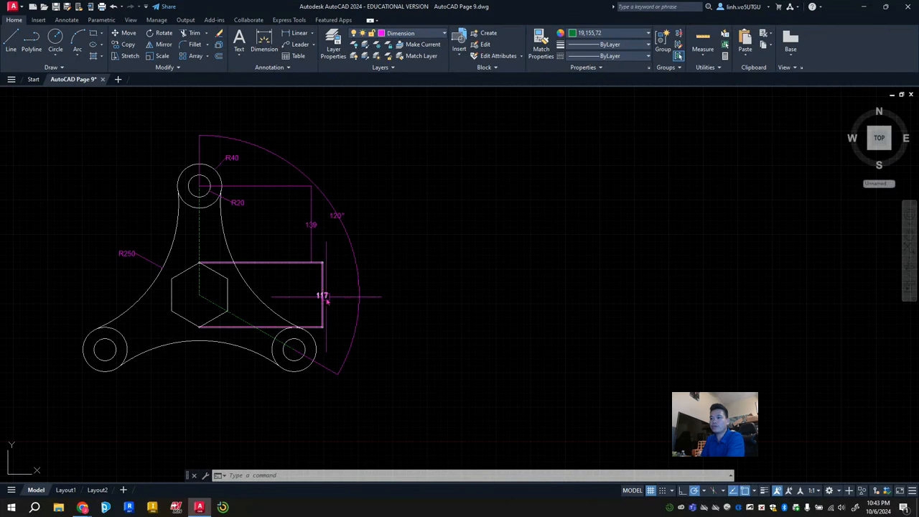
left_click(56, 55)
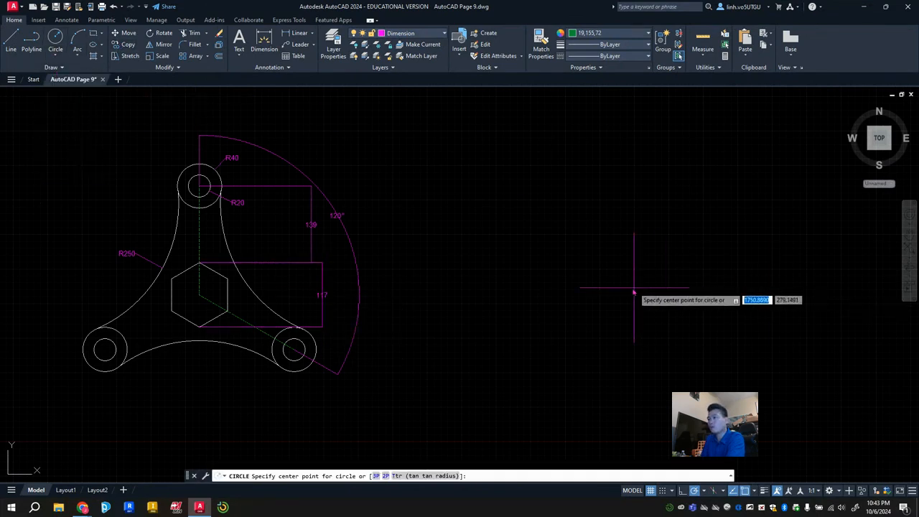
key("Escape")
key("Escape")
key("Escape")
Make layer 0 current and set the object color to ByLayer.
left_click(435, 36)
left_click(402, 44)
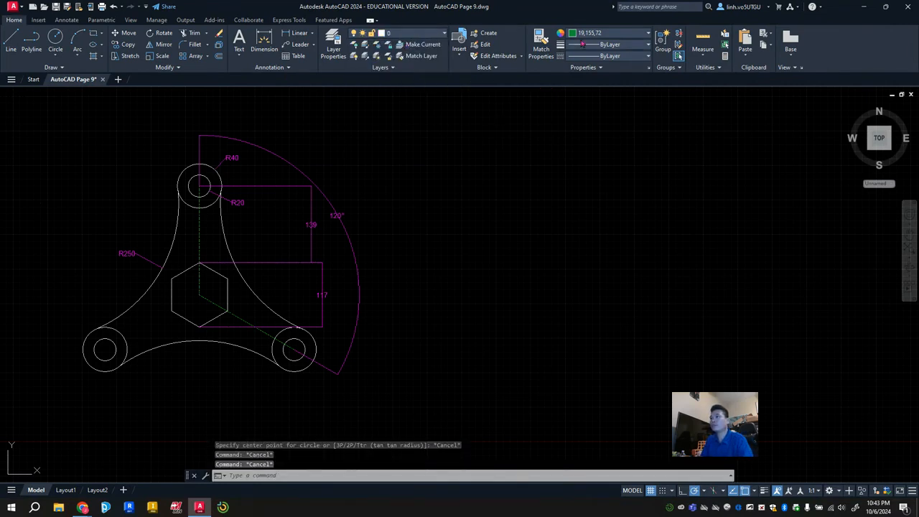
left_click(610, 33)
left_click(596, 43)
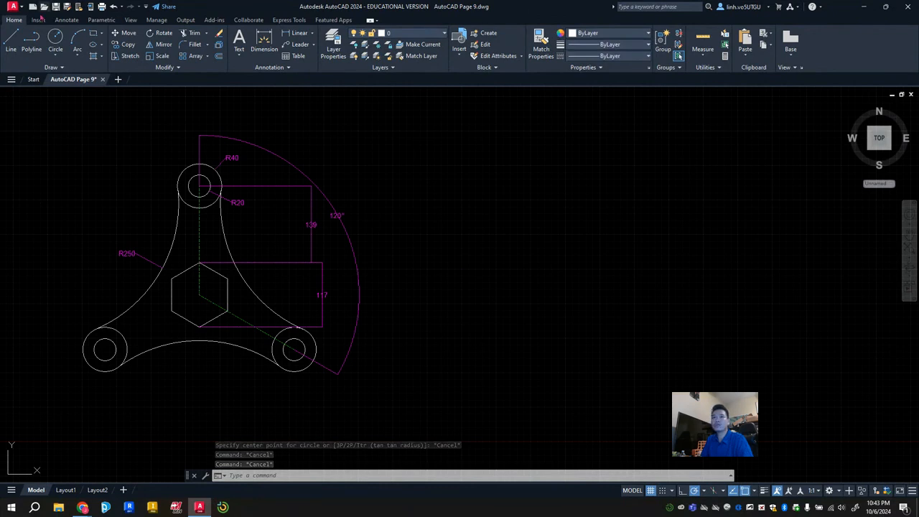
Draw a construction circle with a diameter of 117 in the empty area right of the reference part.
left_click(55, 40)
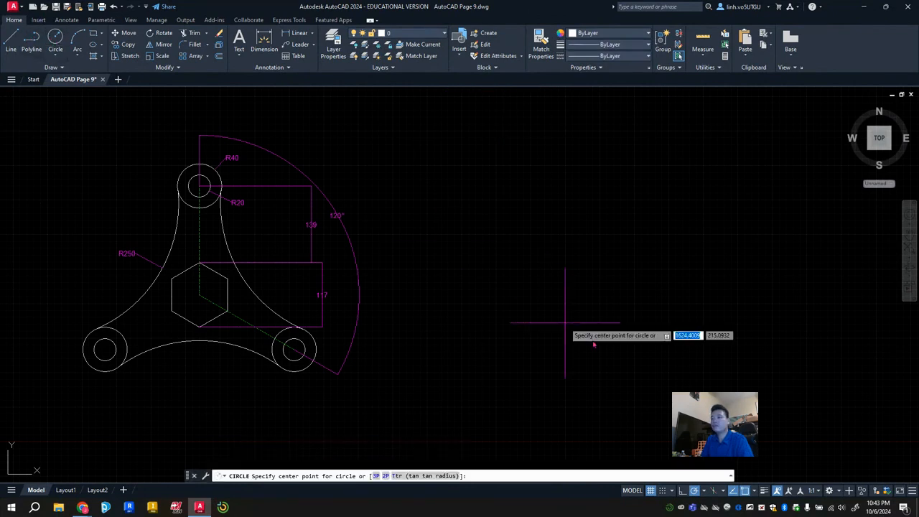
left_click(538, 305)
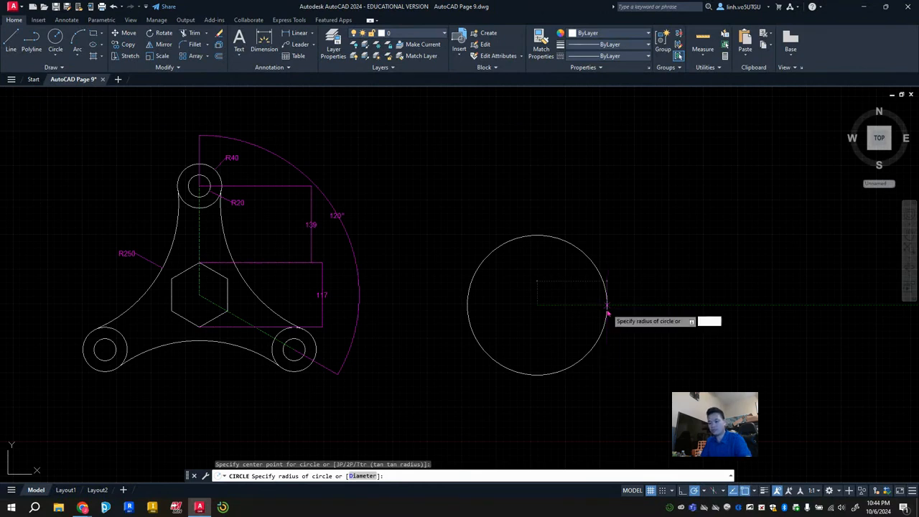
key("Return")
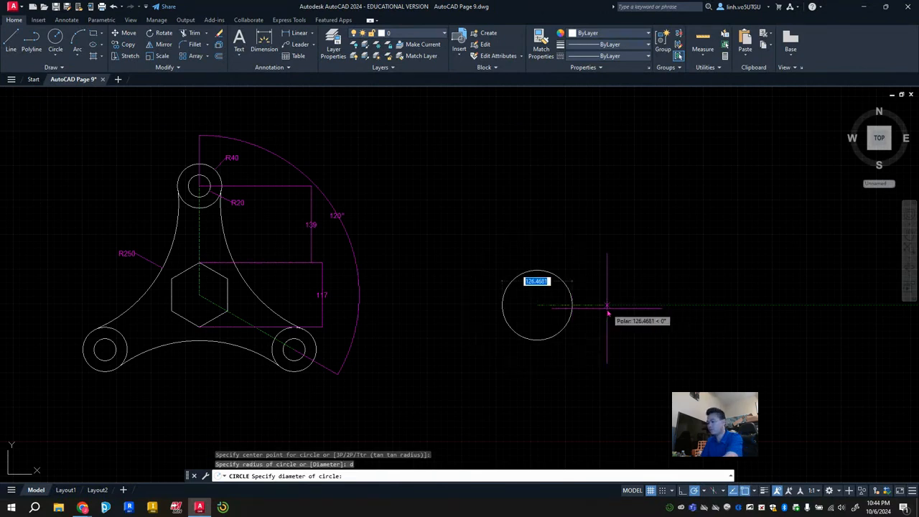
type("117")
key("Return")
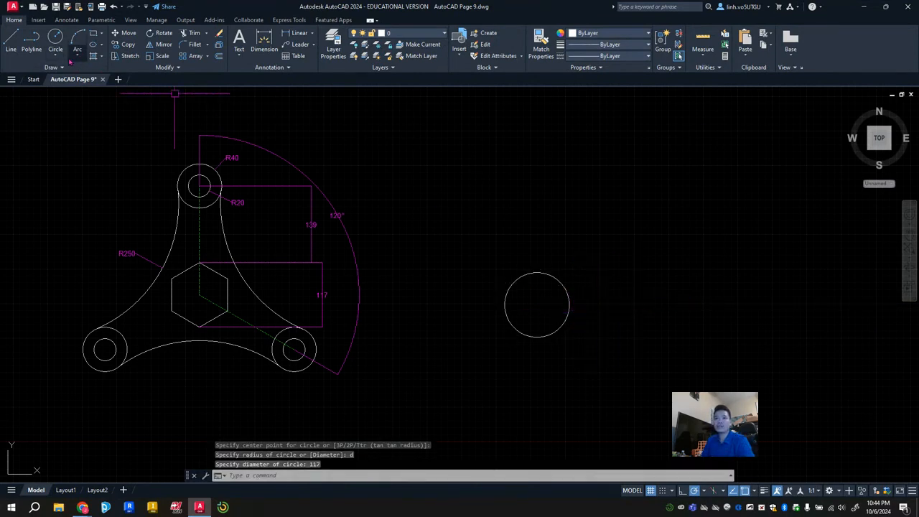
Draw a 6-sided polygon inscribed in the construction circle with a vertex at its top quadrant, and erase the circle.
left_click(101, 33)
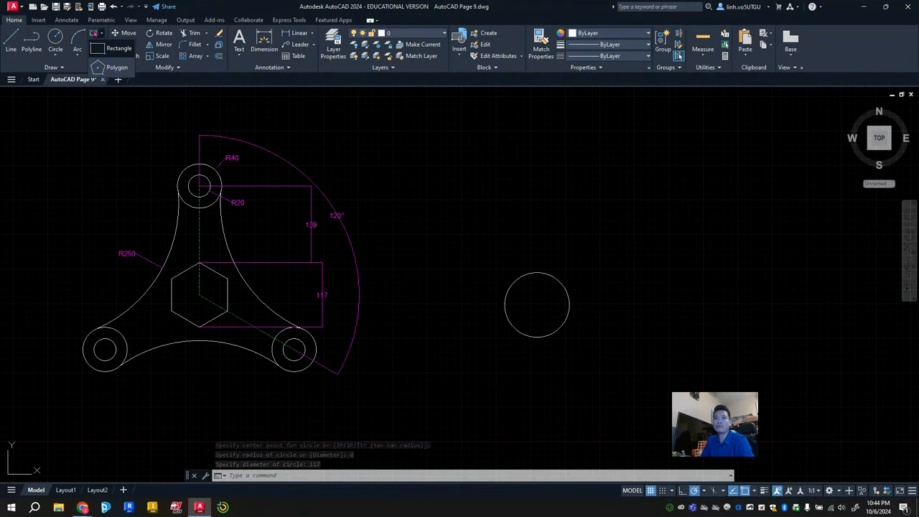
left_click(115, 67)
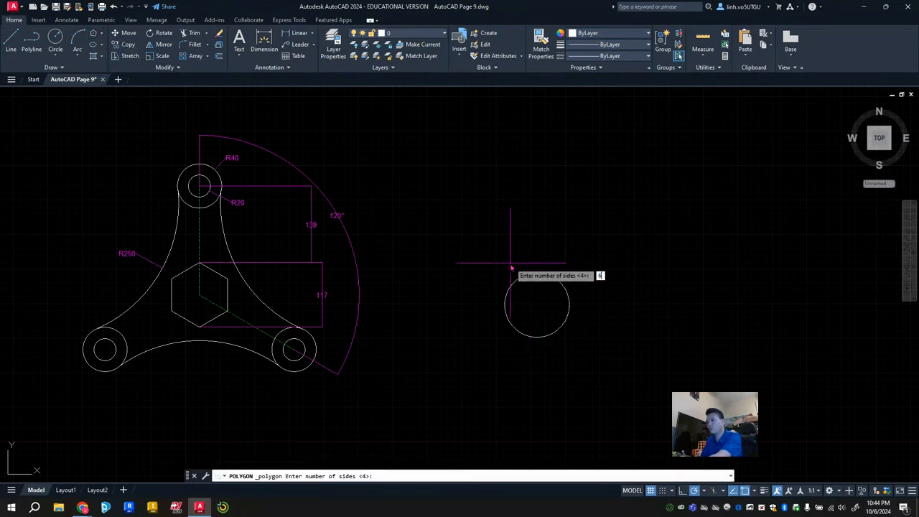
key("Return")
left_click(537, 304)
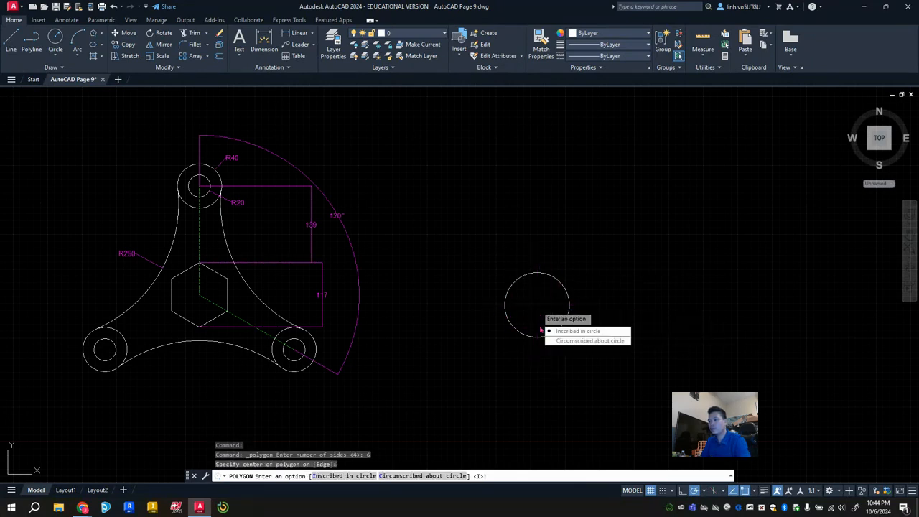
left_click(578, 330)
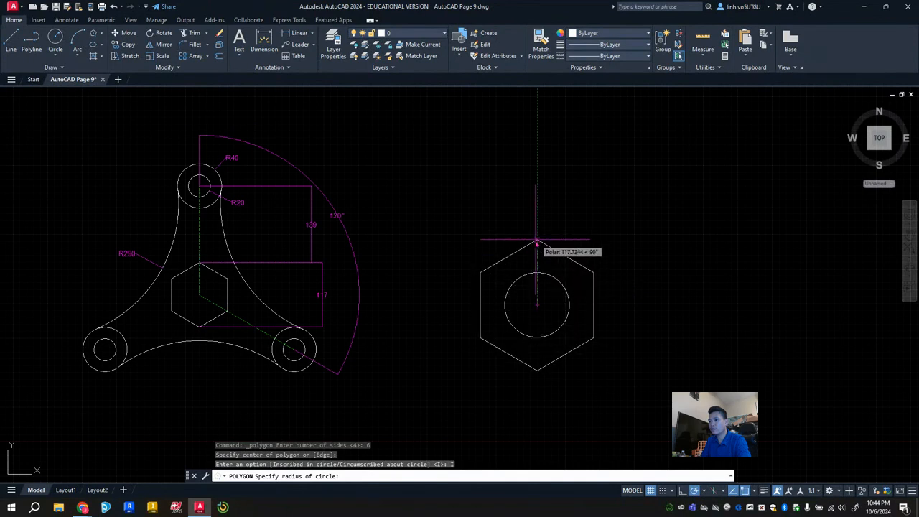
left_click(537, 277)
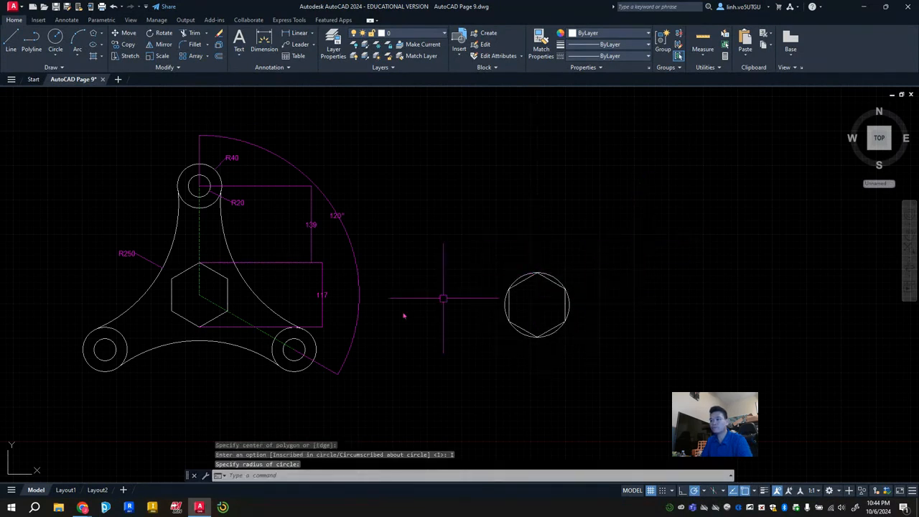
left_click(508, 319)
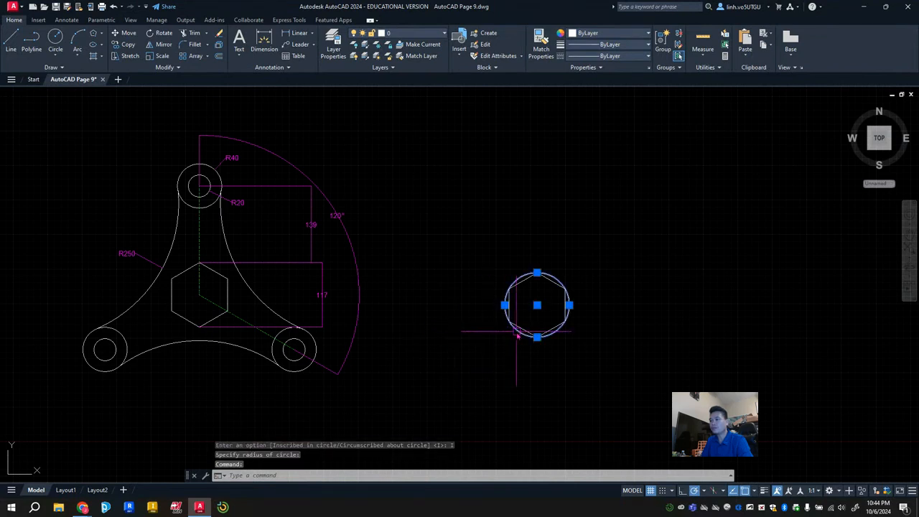
key("Delete")
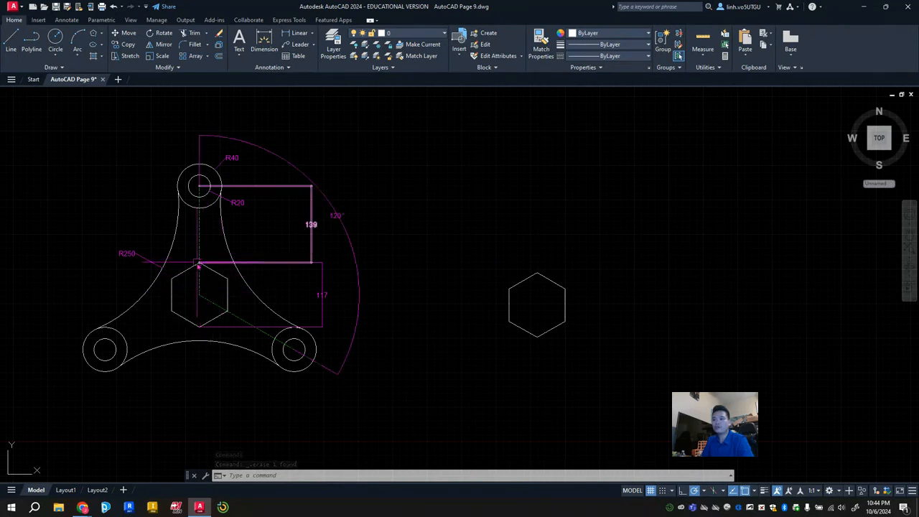
On the Centerline layer, draw a vertical line 139 long upward from the top vertex of the new hexagon.
scroll(199, 267, "up", 6)
scroll(206, 264, "down", 2)
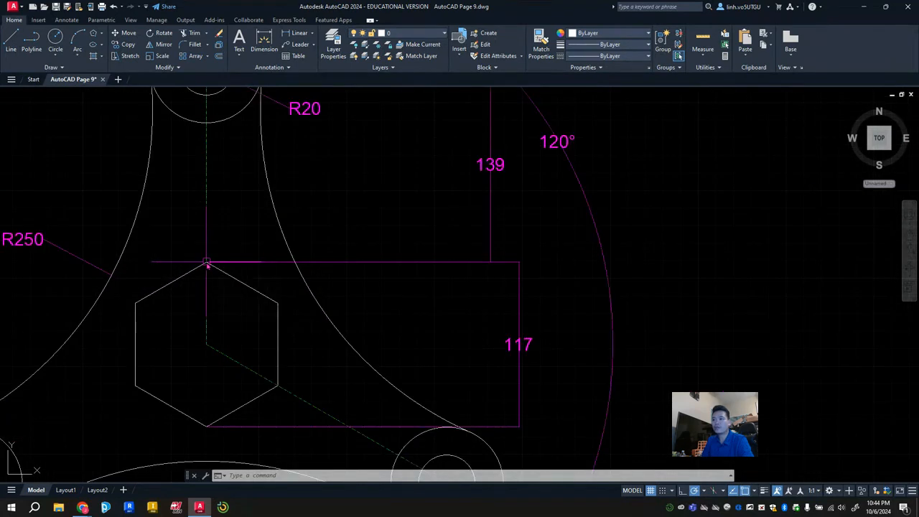
scroll(207, 266, "down", 2)
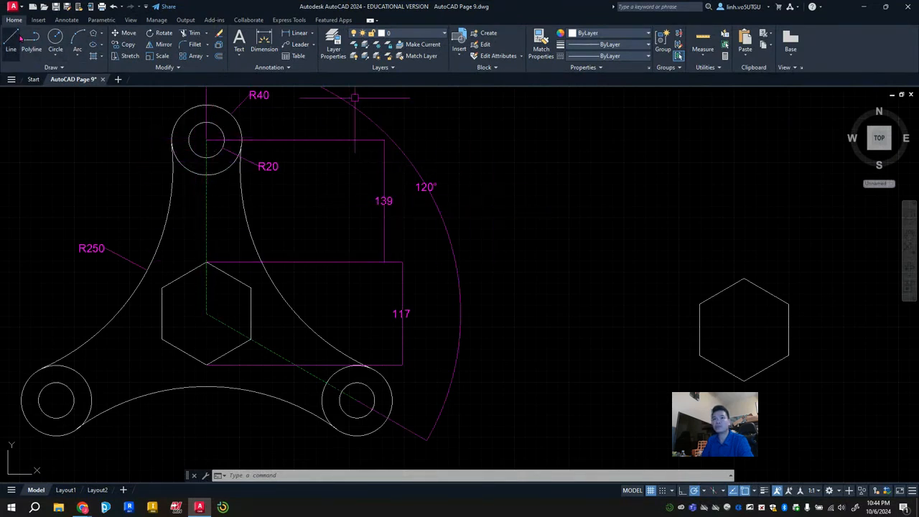
left_click(425, 34)
left_click(402, 61)
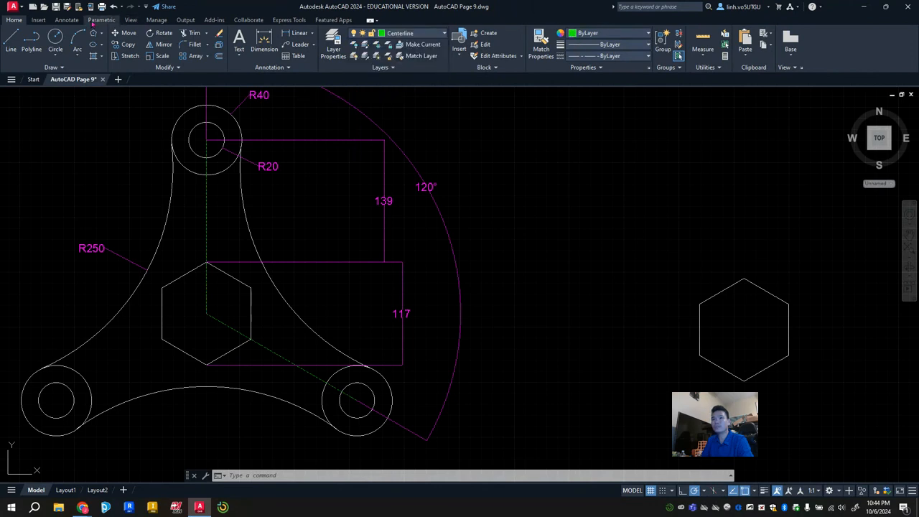
left_click(11, 40)
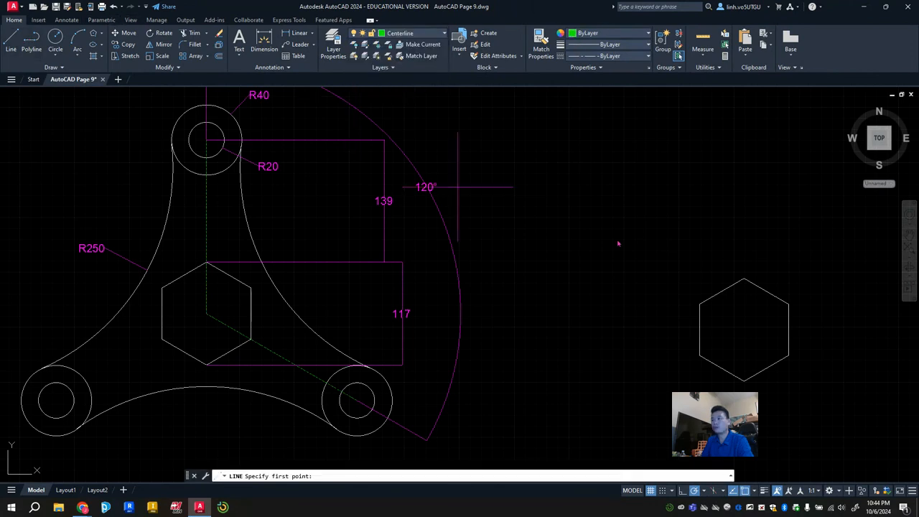
left_click(744, 279)
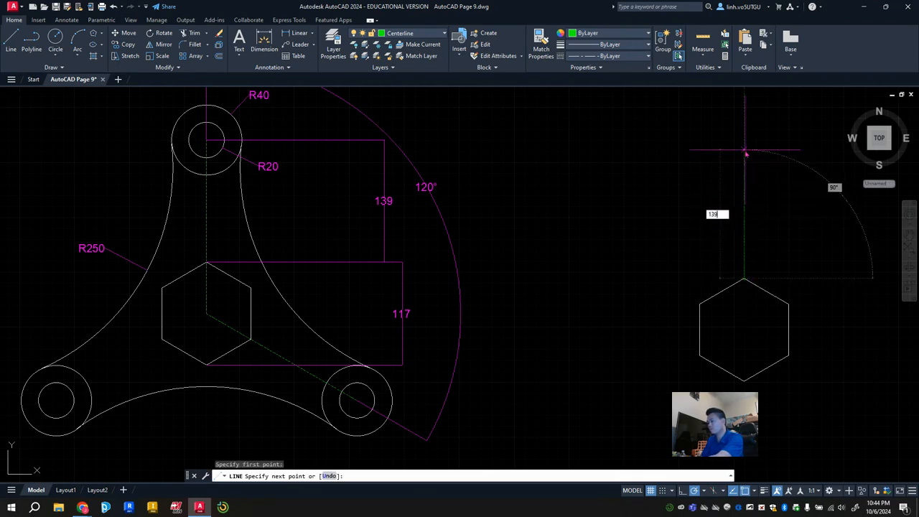
key("Return")
key("Escape")
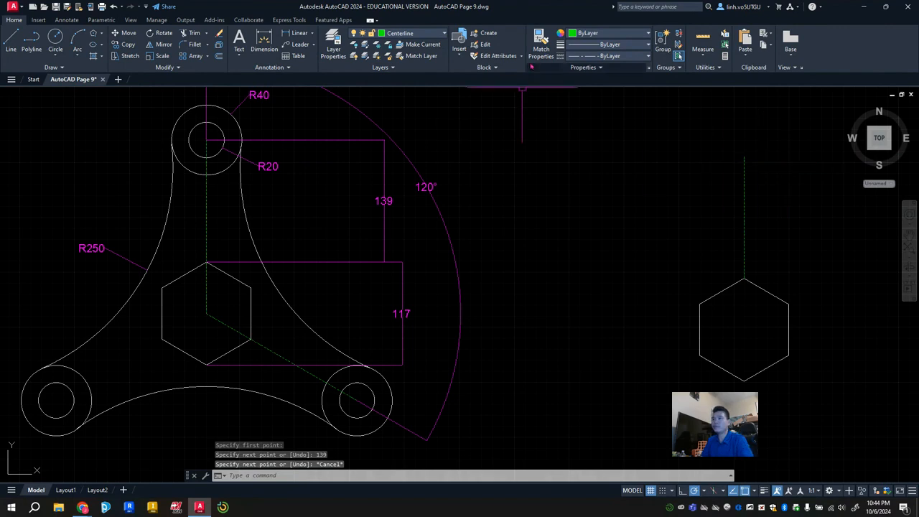
On layer 0, draw two concentric circles with radii 20 and 40 centered on the upper end of the vertical centerline.
left_click(429, 33)
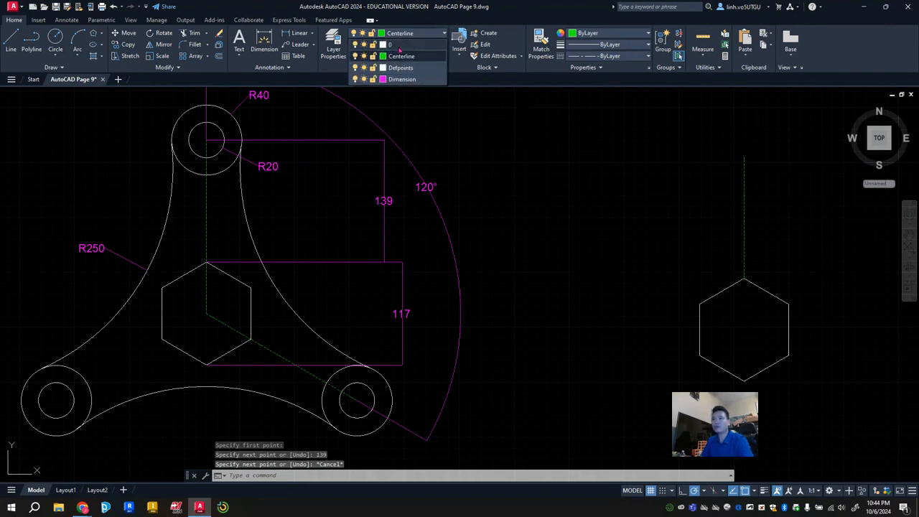
left_click(400, 48)
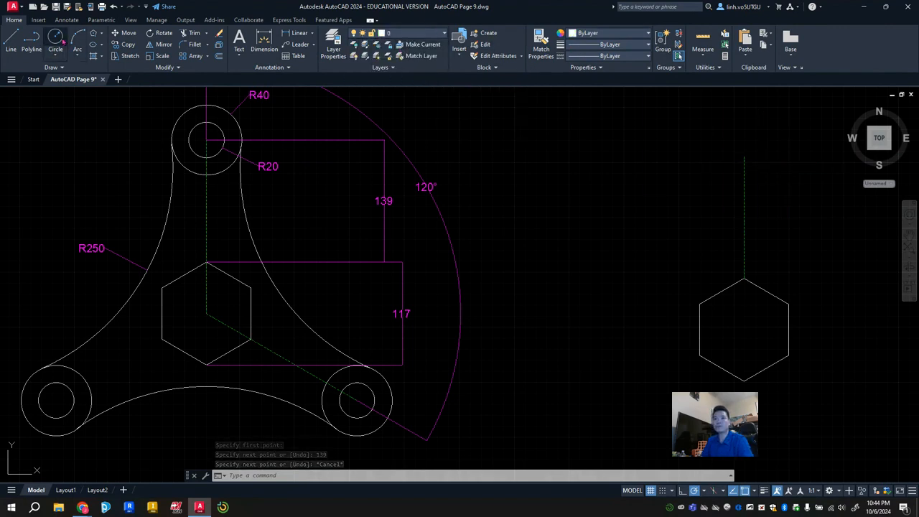
type("c")
key("Return")
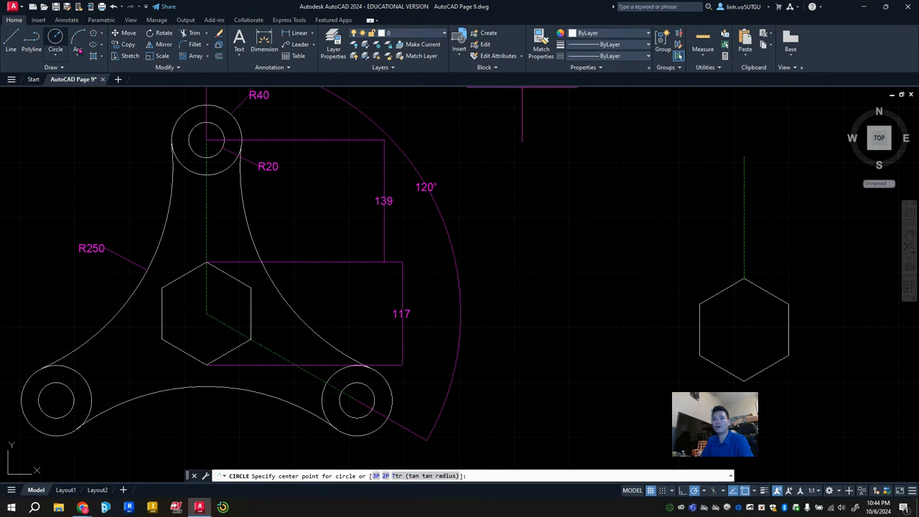
left_click(744, 155)
type("20")
key("Return")
key("Return")
left_click(744, 156)
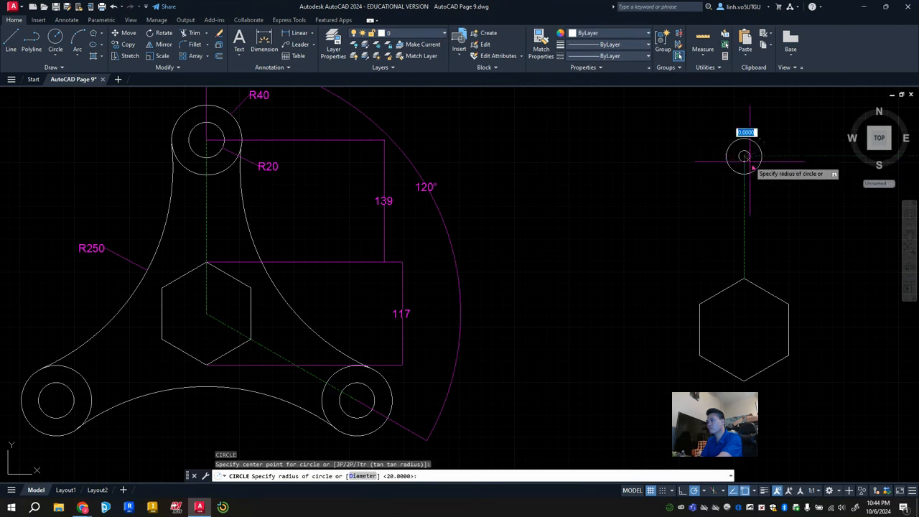
key("Return")
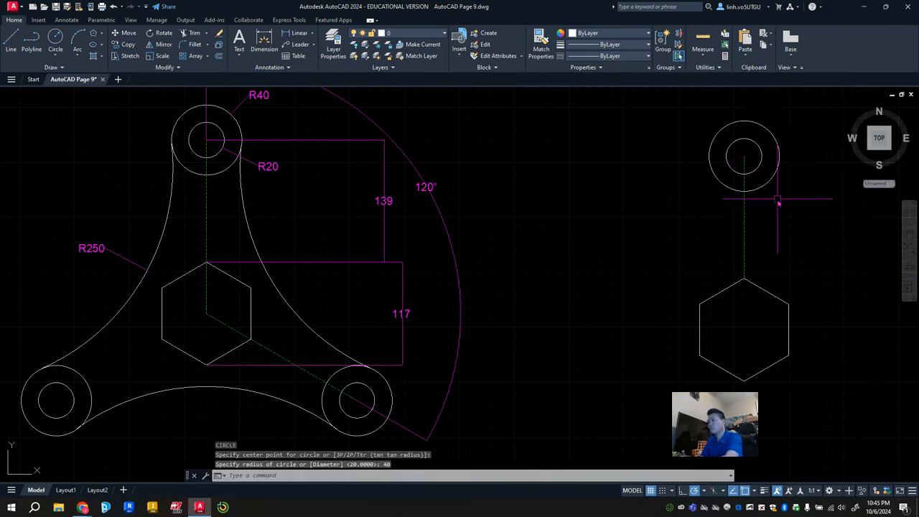
On the Centerline layer, draw a vertical line through the new hexagon from its top vertex to its bottom vertex.
mouse_move(642, 314)
middle_mouse_down()
mouse_move(527, 324)
mouse_move(573, 294)
mouse_move(578, 301)
middle_mouse_up()
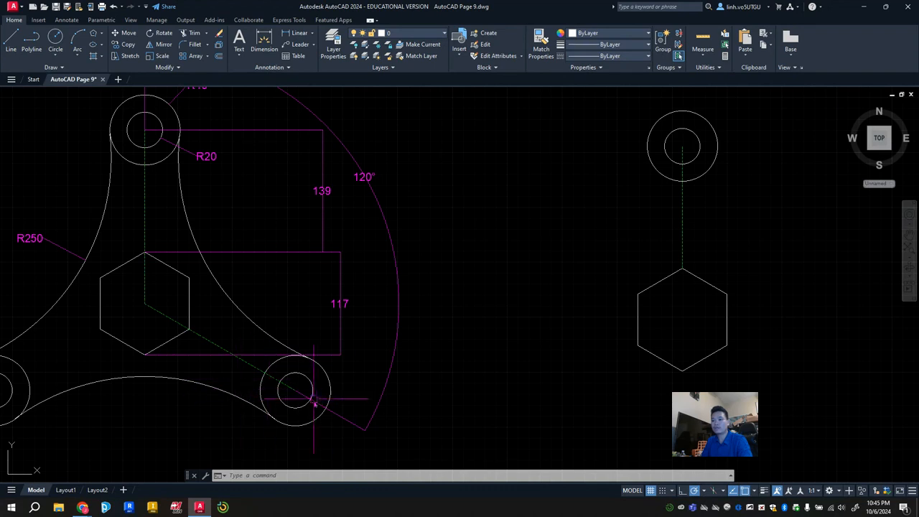
scroll(676, 364, "down", 2)
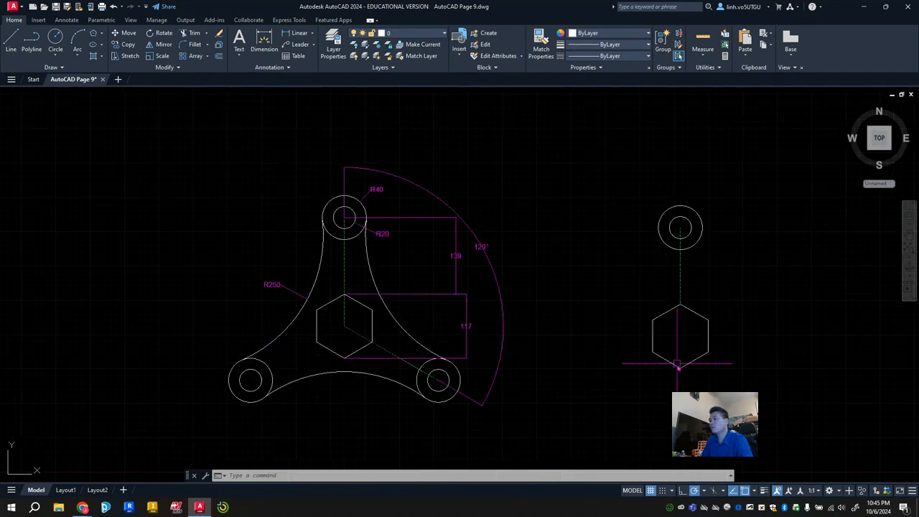
left_click(410, 38)
left_click(410, 58)
left_click(11, 42)
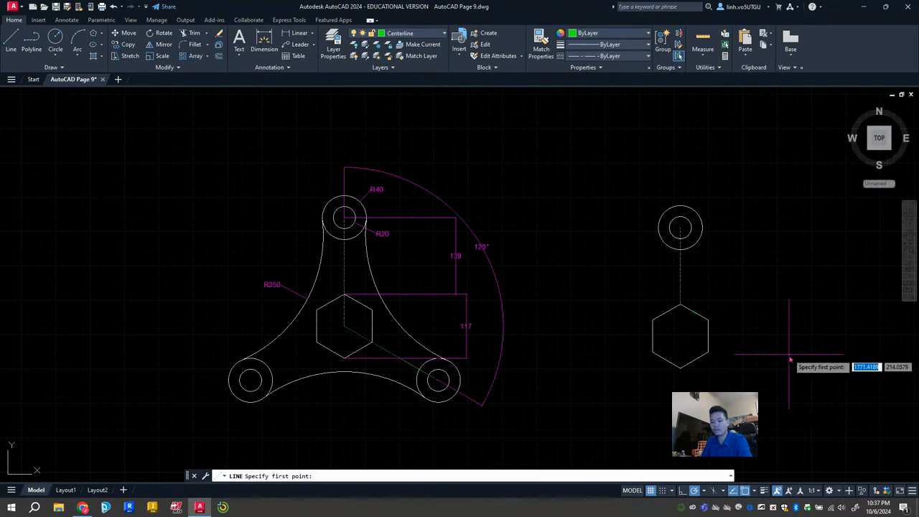
key("Escape")
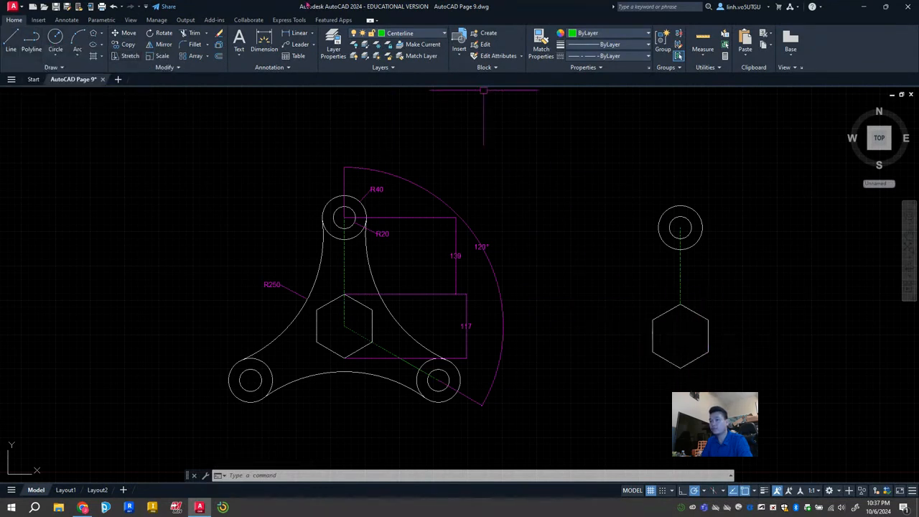
left_click(11, 39)
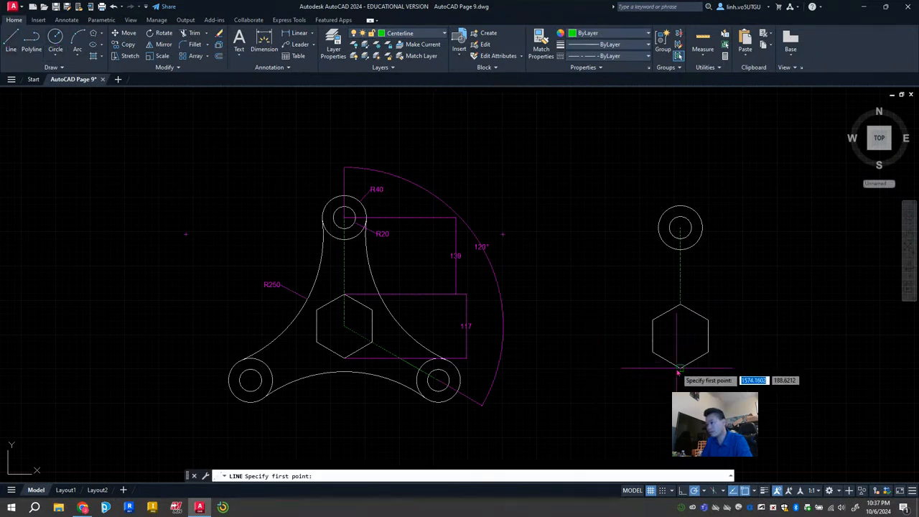
left_click(680, 307)
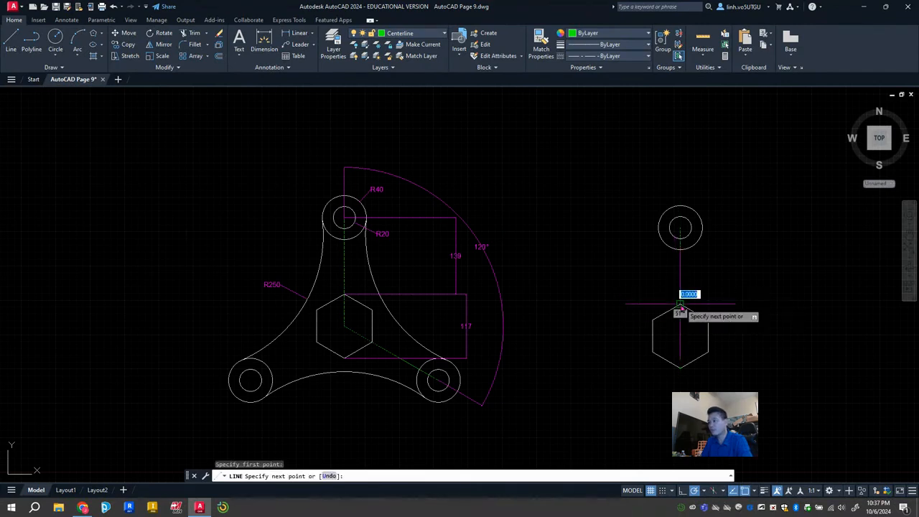
left_click(680, 367)
key("Escape")
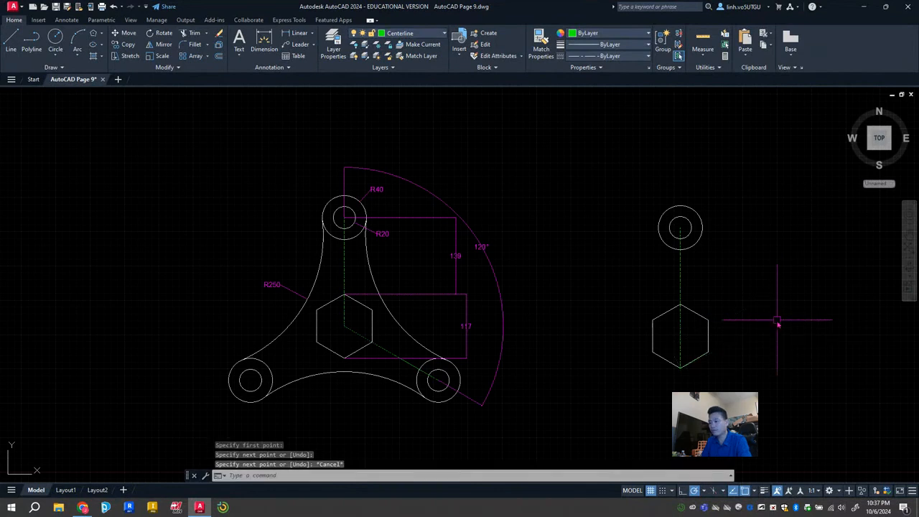
left_click(10, 44)
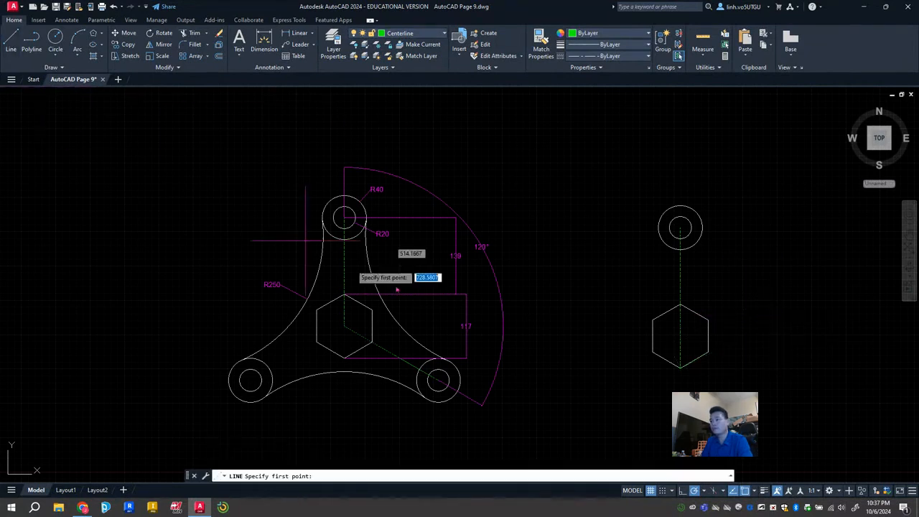
left_click(678, 342)
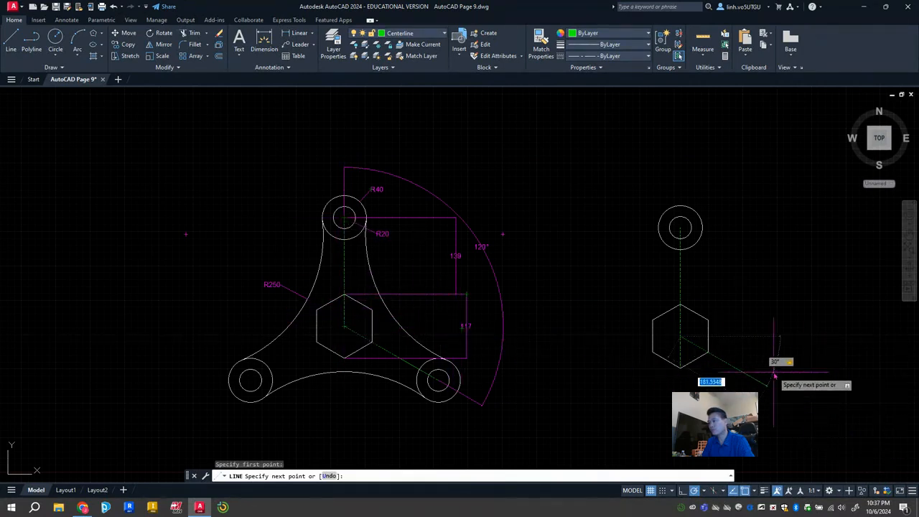
key("Escape")
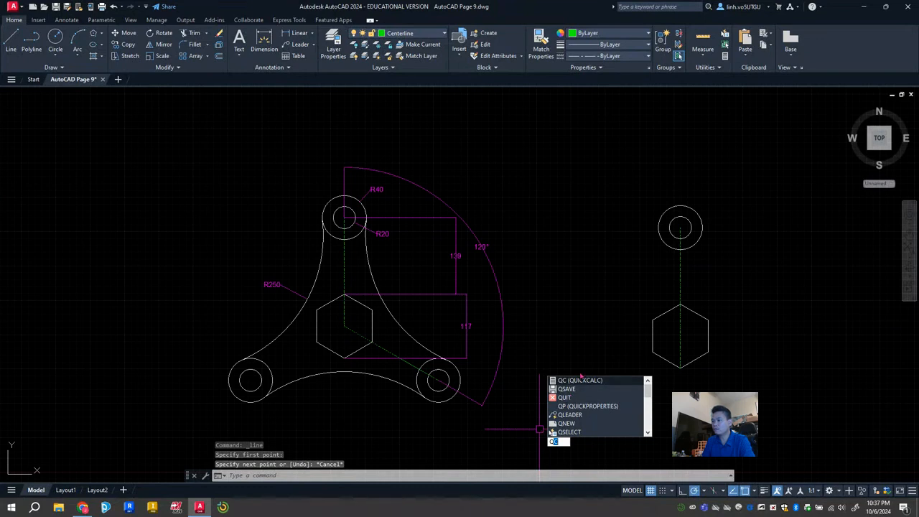
Calculate the arm length from the hexagon's center with QuickCalc as 117/2 plus 139, and close the calculator.
left_click(580, 381)
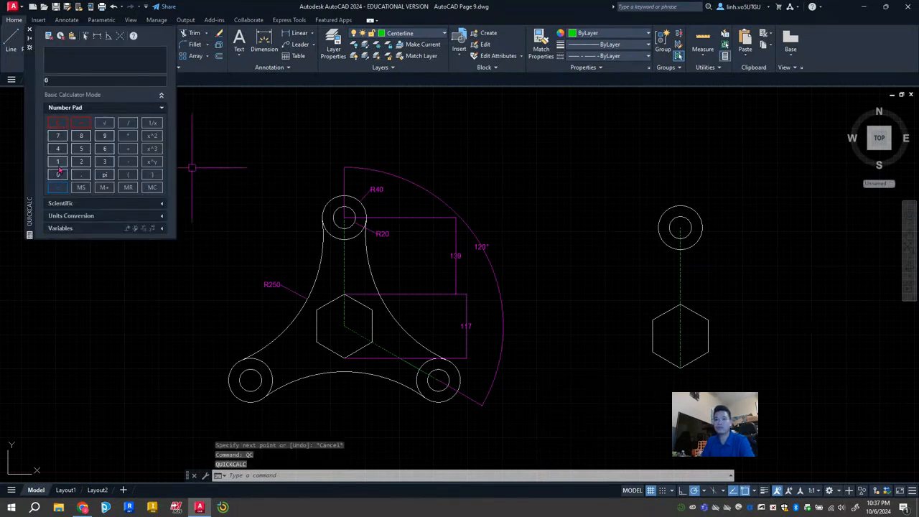
left_click(125, 123)
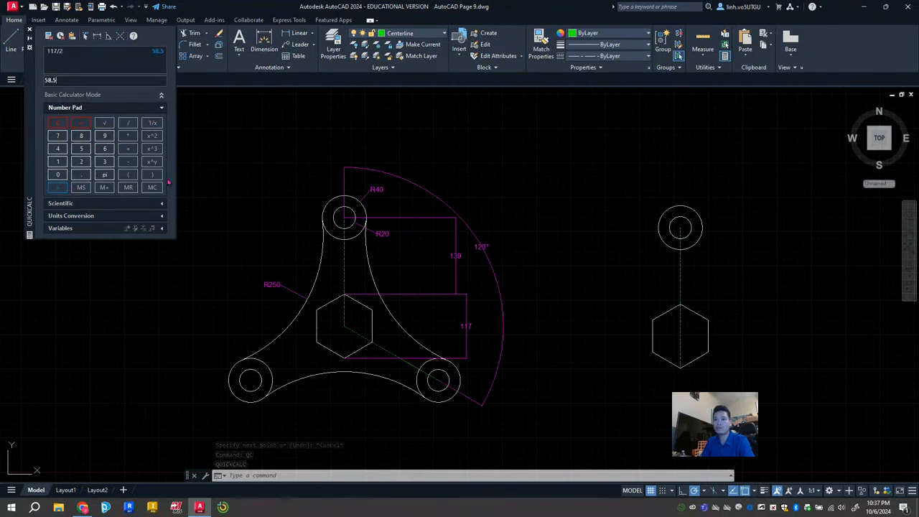
key("Return")
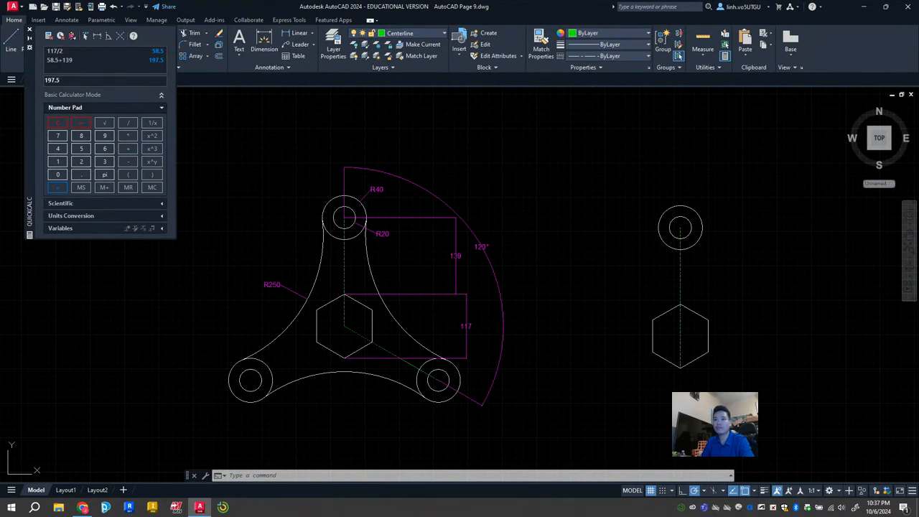
left_click(30, 32)
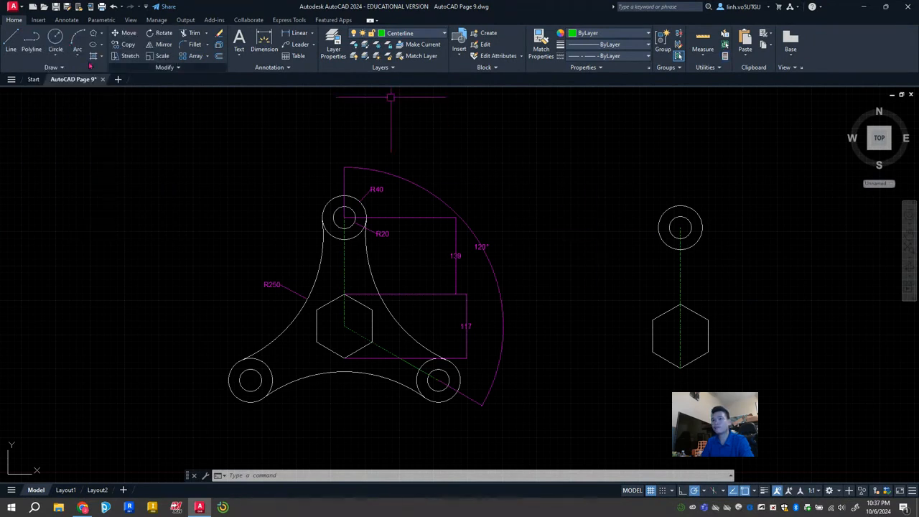
Draw a centerline 197.5 long from the new hexagon's center, sloping down to the right at 30° below horizontal.
key("l")
key("space")
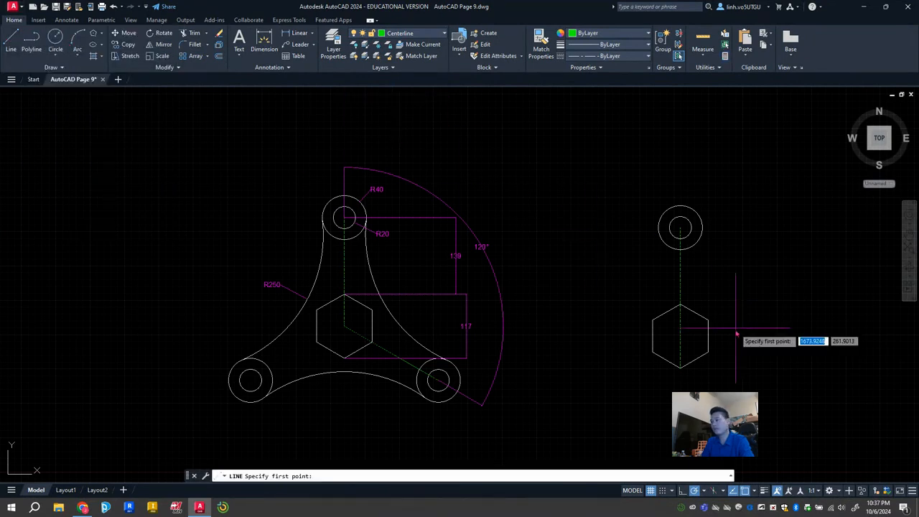
left_click(680, 333)
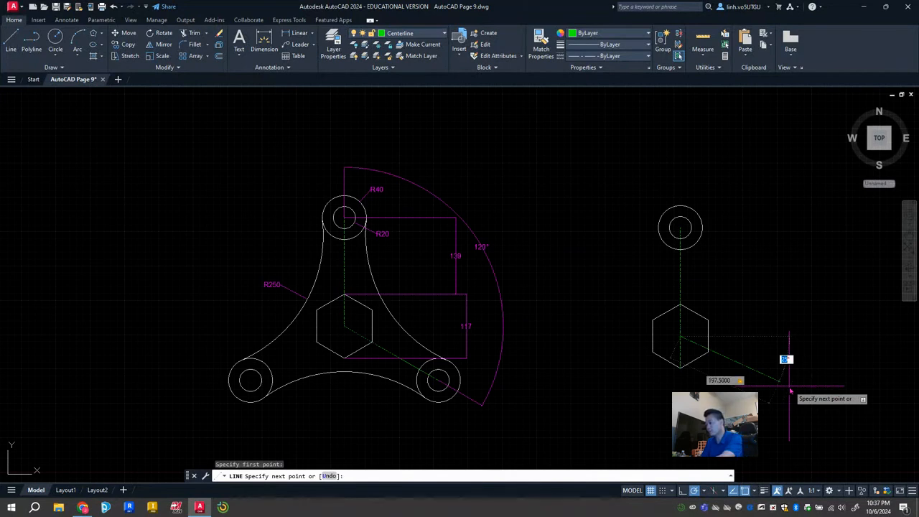
key("Return")
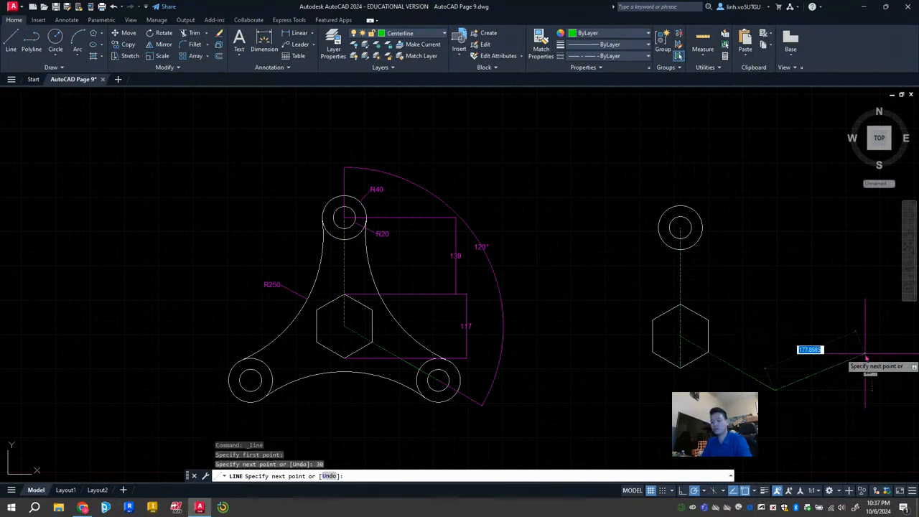
key("Escape")
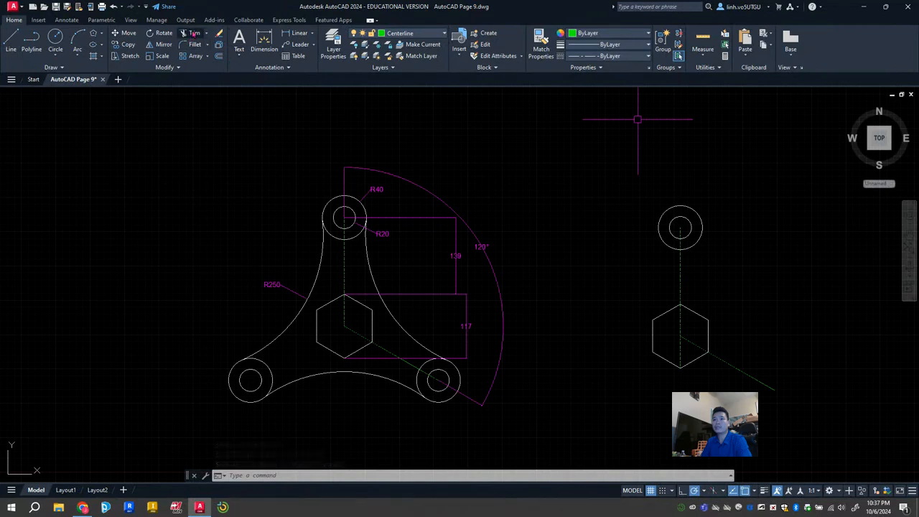
Trim the part of the slanted centerline inside the new hexagon and quick-measure the remaining segment.
left_click(185, 34)
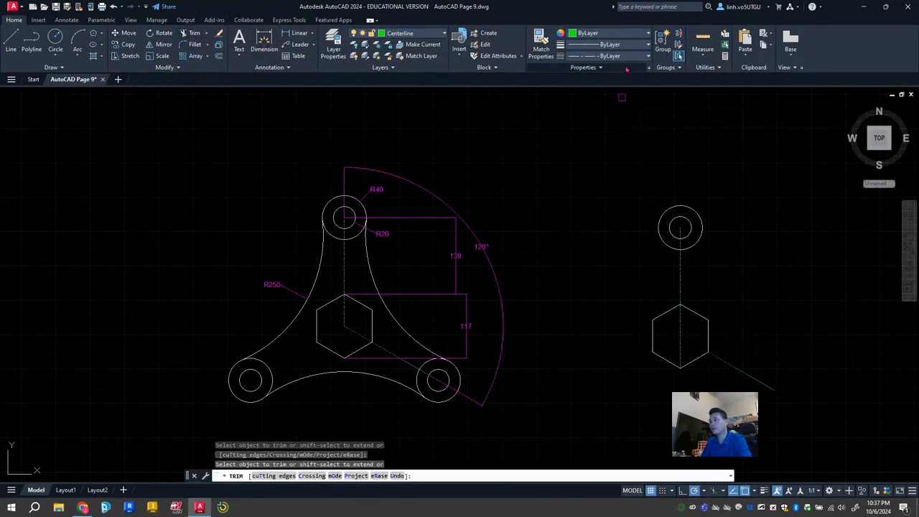
left_click(704, 60)
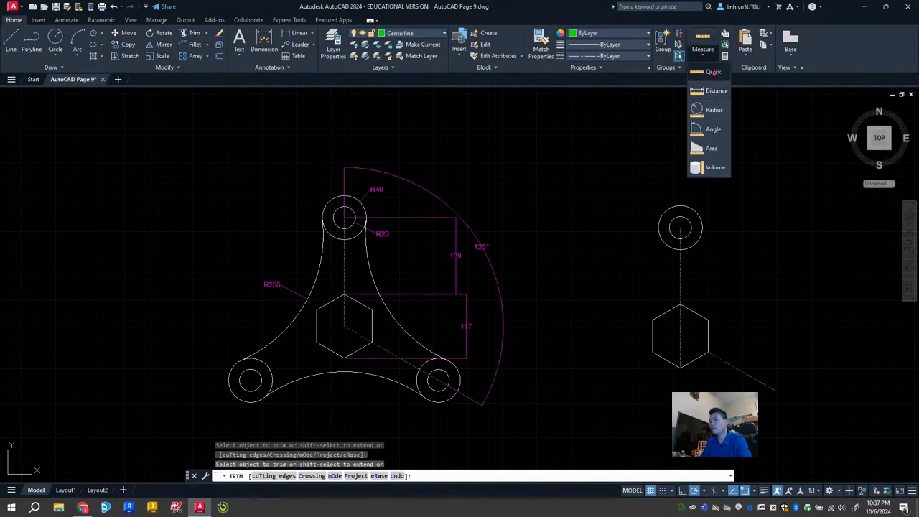
left_click(709, 71)
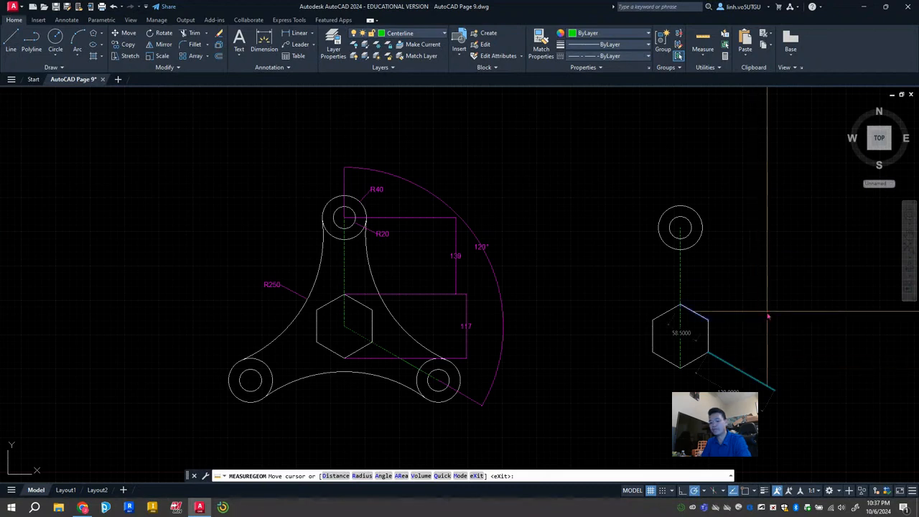
key("Escape")
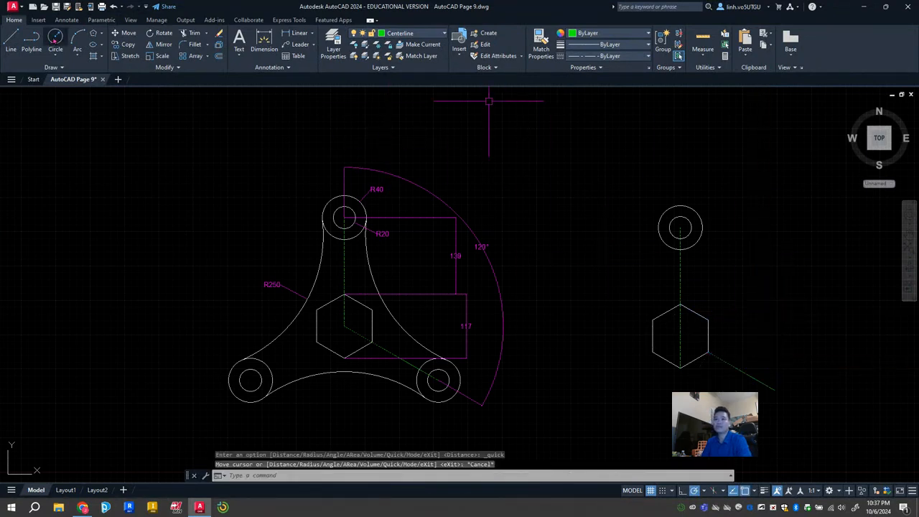
On layer 0, draw two concentric circles with radii 20 and 40 centered on the outer end of the slanted centerline.
left_click(413, 33)
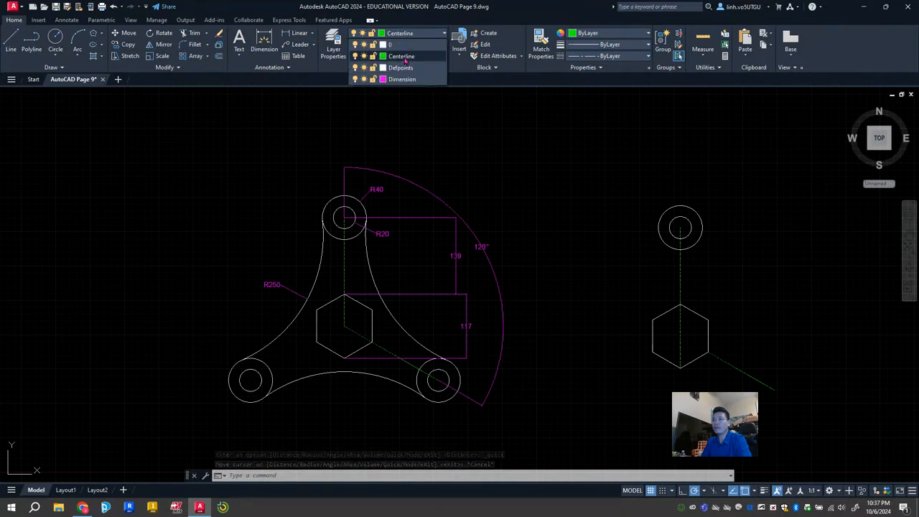
left_click(394, 44)
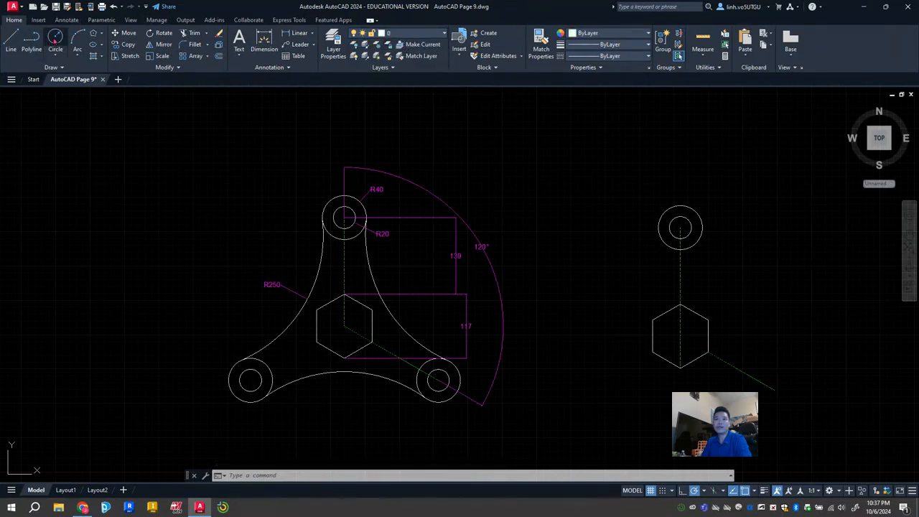
left_click(55, 38)
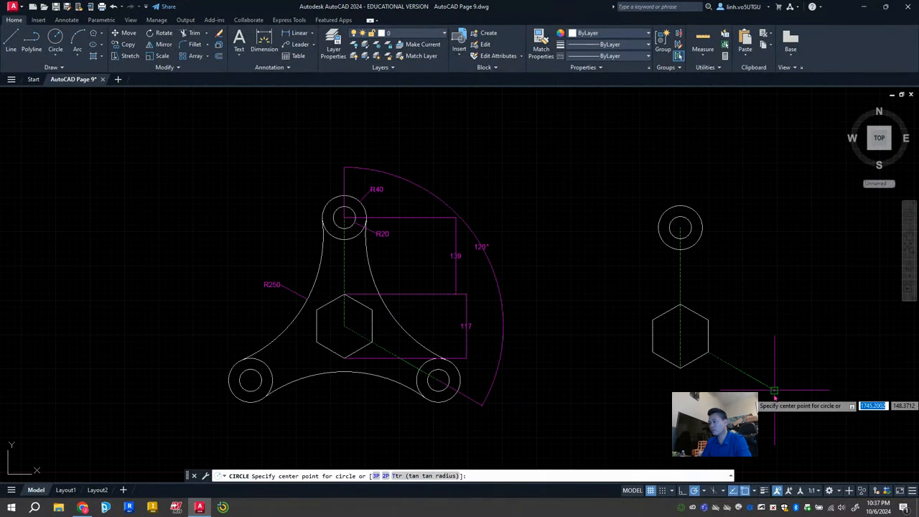
left_click(774, 391)
type("20")
key("Return")
key("Return")
left_click(775, 392)
type("40")
key("Return")
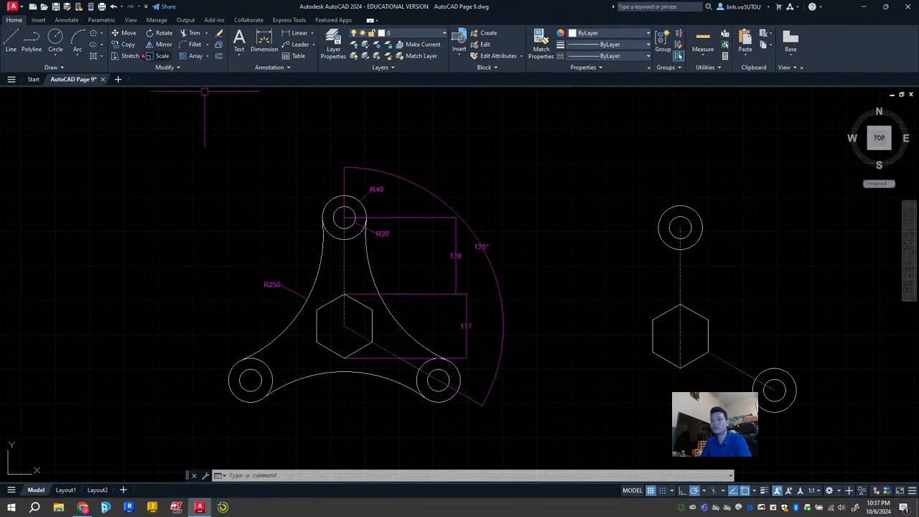
Draw a tan-tan-radius circle of radius 250 touching the right sides of the new upper and lower-right radius 40 circles.
left_click(55, 40)
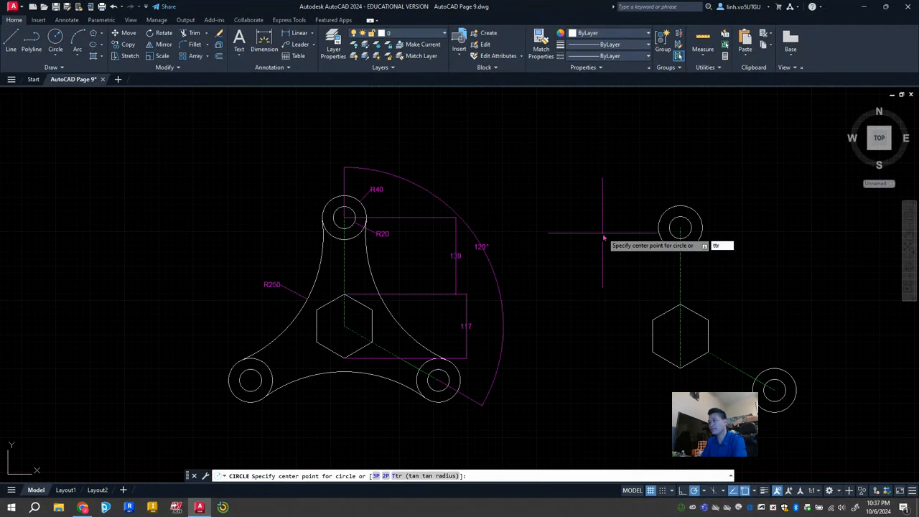
type("ttr")
key("Return")
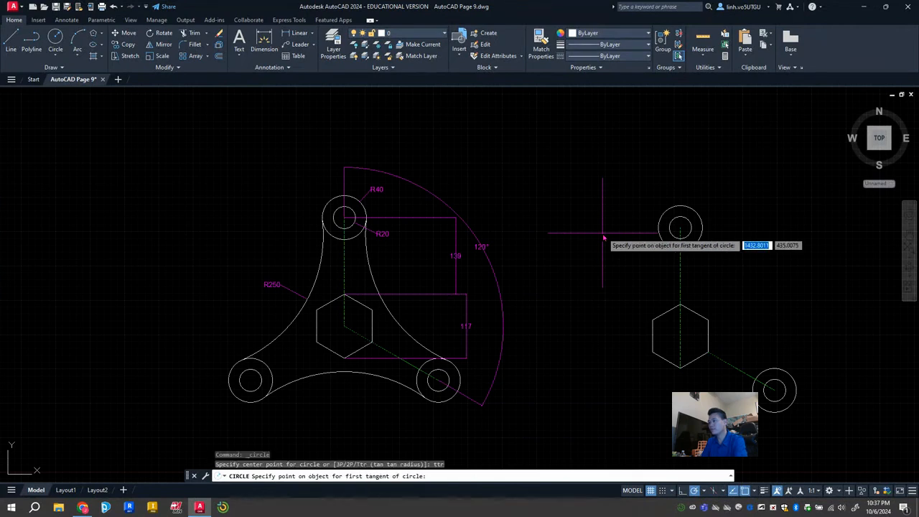
left_click(702, 233)
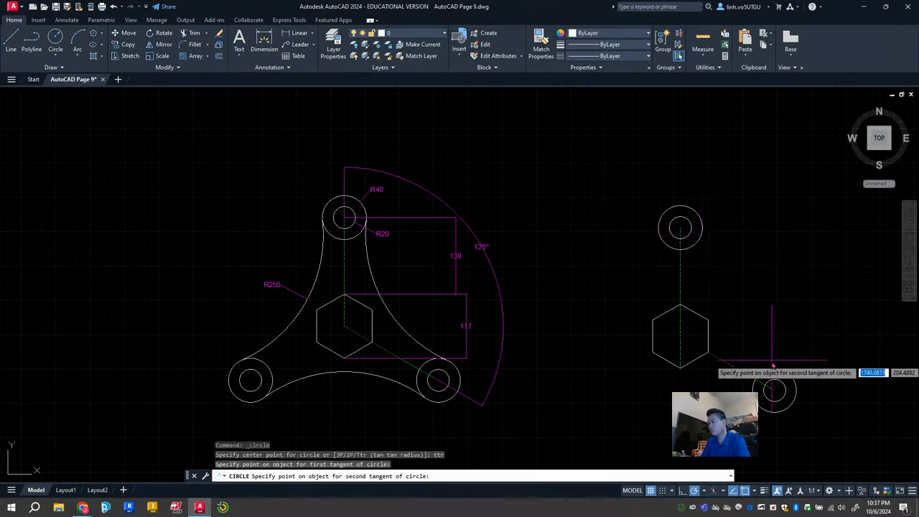
left_click(771, 369)
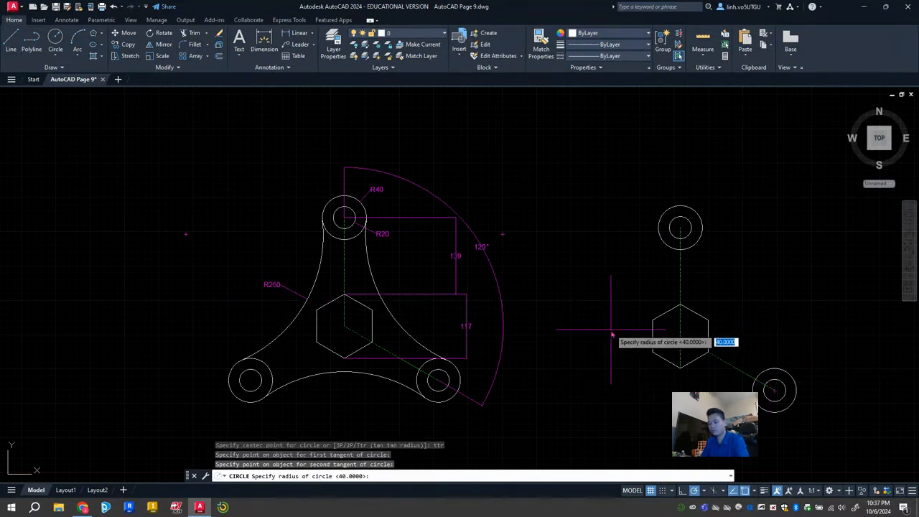
type("250")
key("Return")
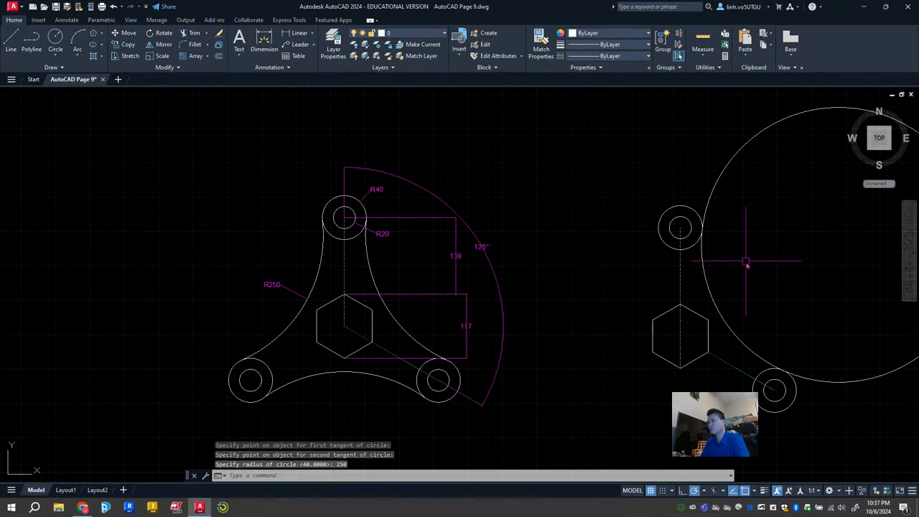
Trim the radius 250 circle, keeping only the concave arc between the two radius 40 circles.
left_click(264, 41)
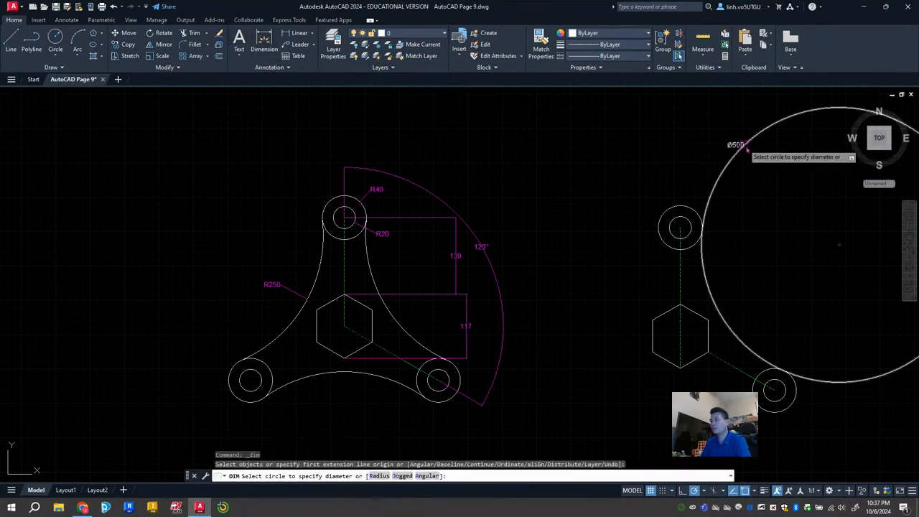
left_click(192, 34)
left_click(741, 151)
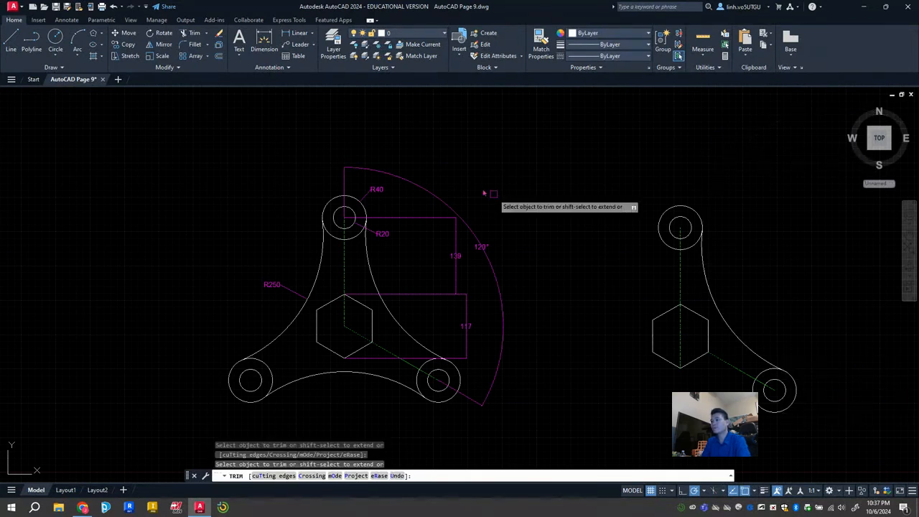
Mirror the lower-right concentric circles, radius 250 arc and slanted centerline about the new hexagon's vertical axis, keeping the source objects.
left_click(163, 45)
left_click(825, 448)
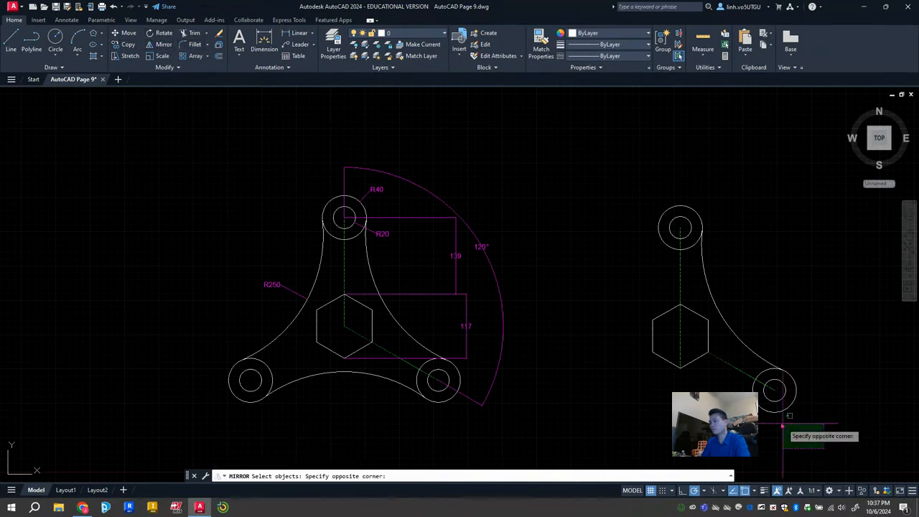
left_click(745, 305)
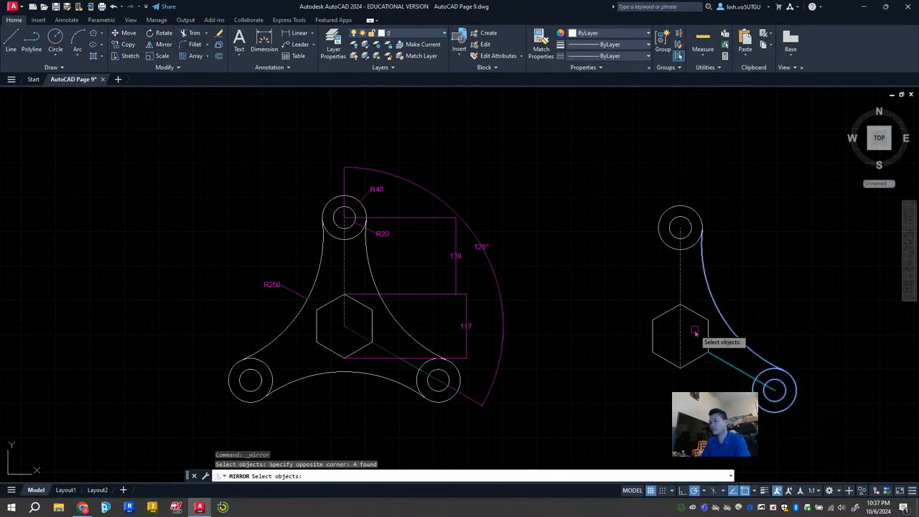
key("Return")
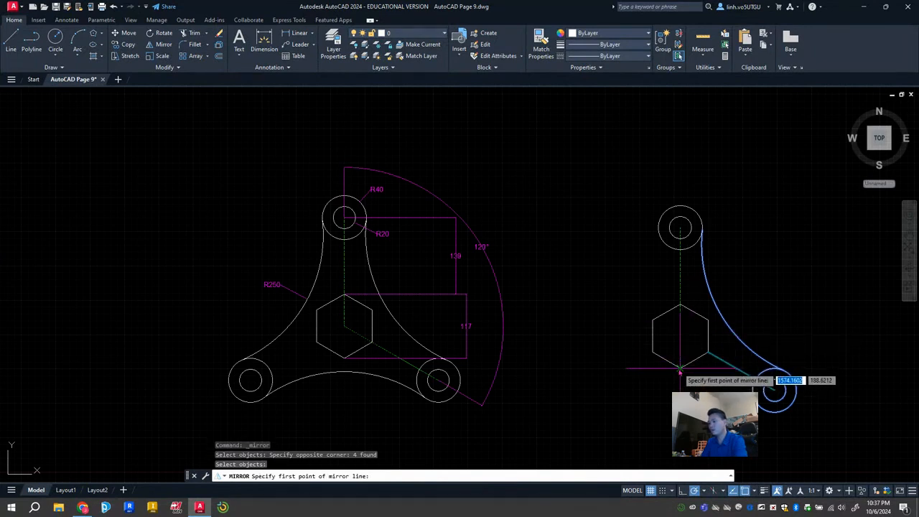
left_click(680, 371)
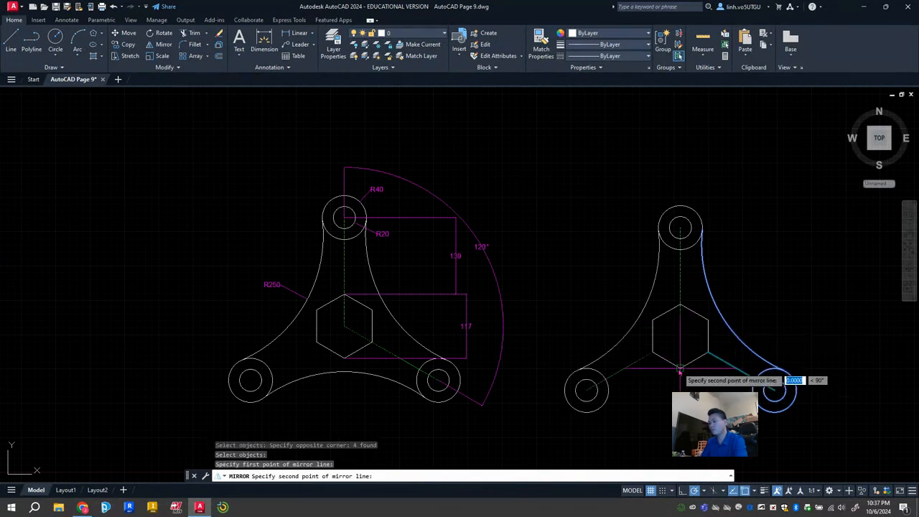
left_click(682, 190)
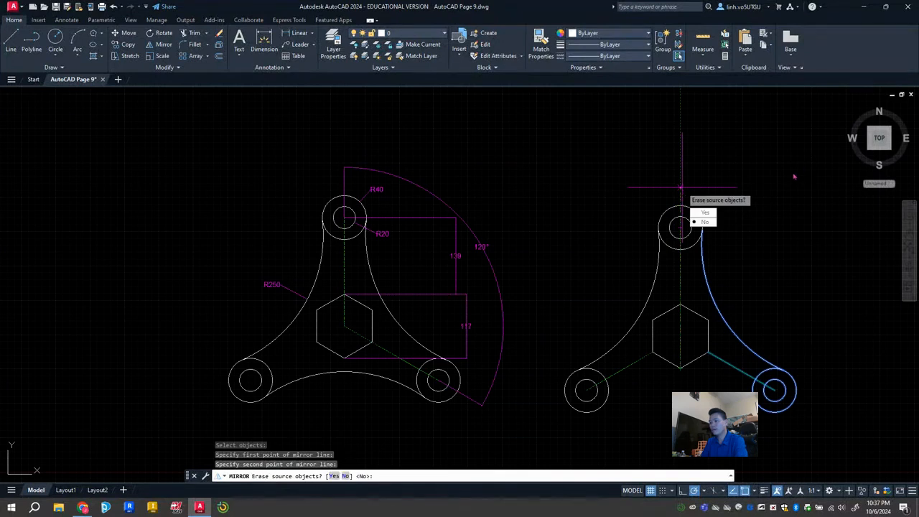
left_click(706, 223)
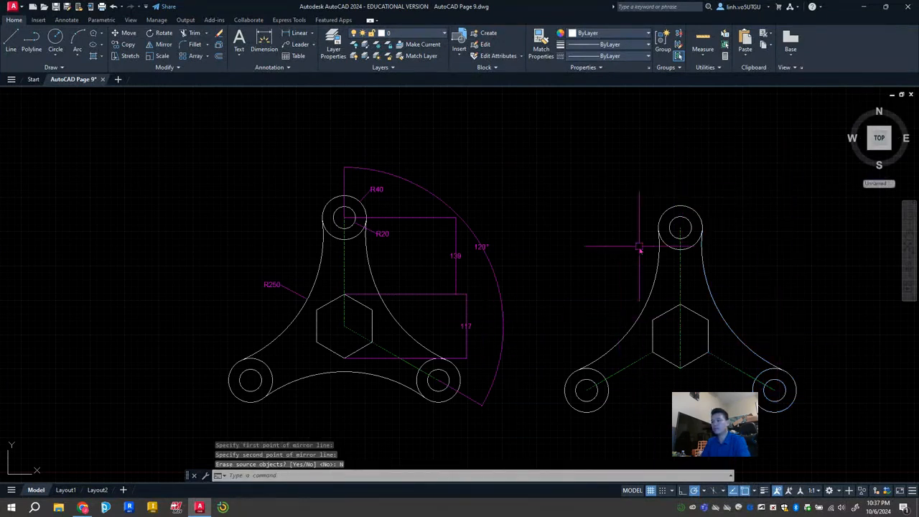
Draw a tan-tan-radius circle of radius 250 touching the inner lower sides of the two lower radius 40 circles.
middle_click_drag(698, 412, 700, 359)
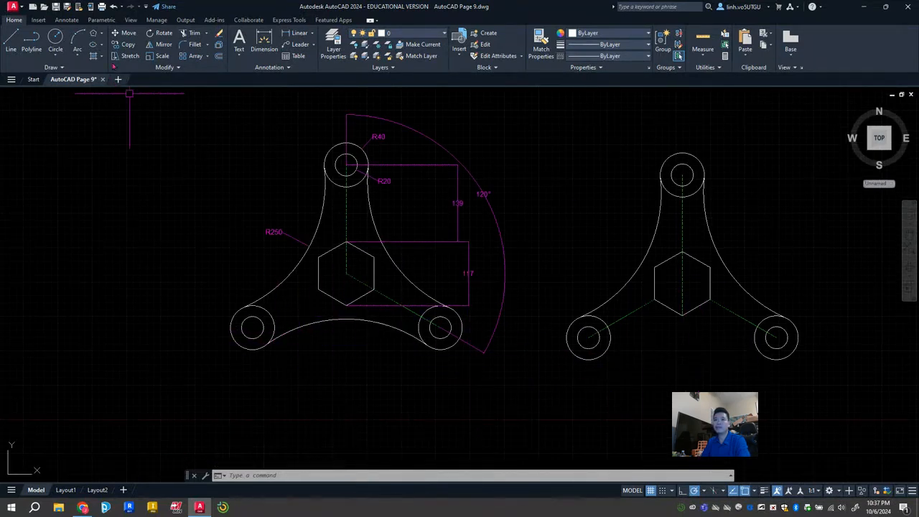
left_click(57, 55)
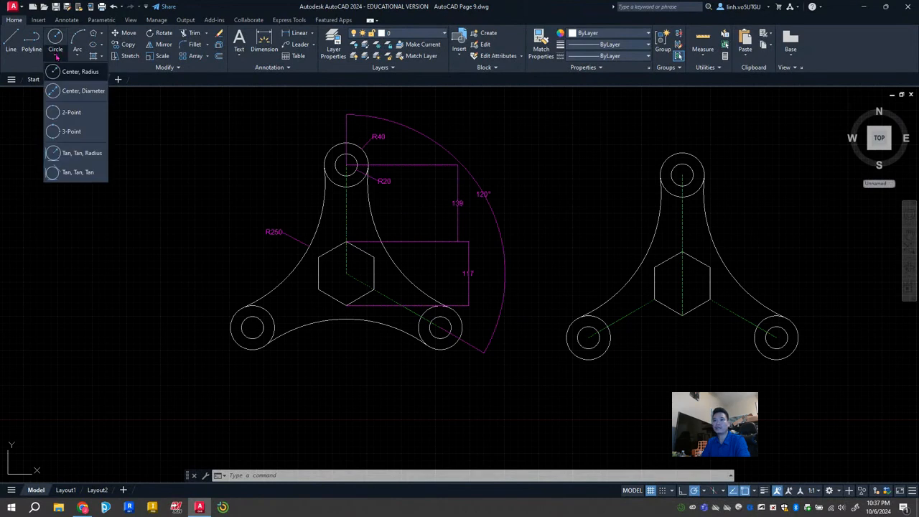
left_click(75, 155)
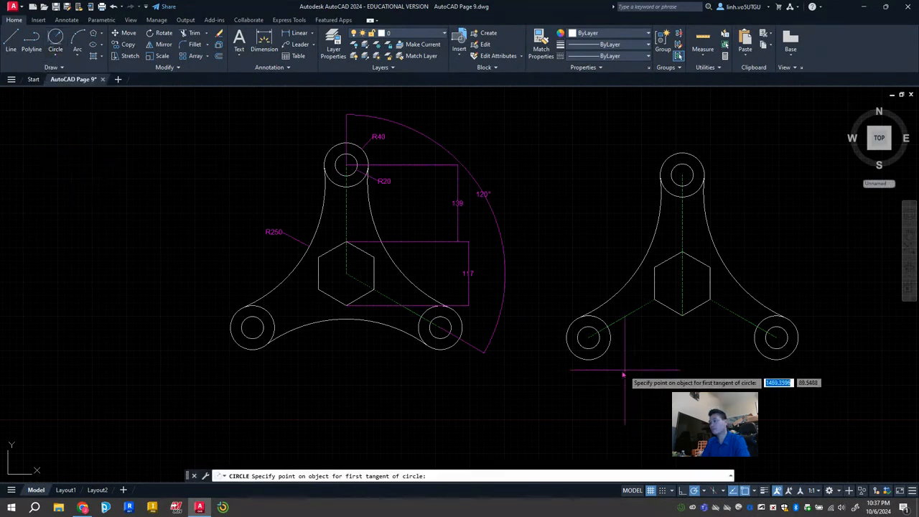
left_click(611, 355)
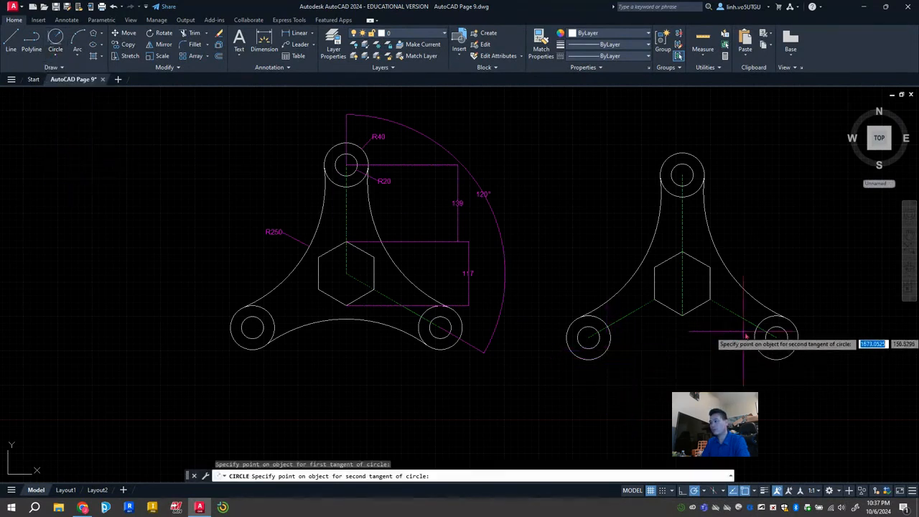
left_click(761, 351)
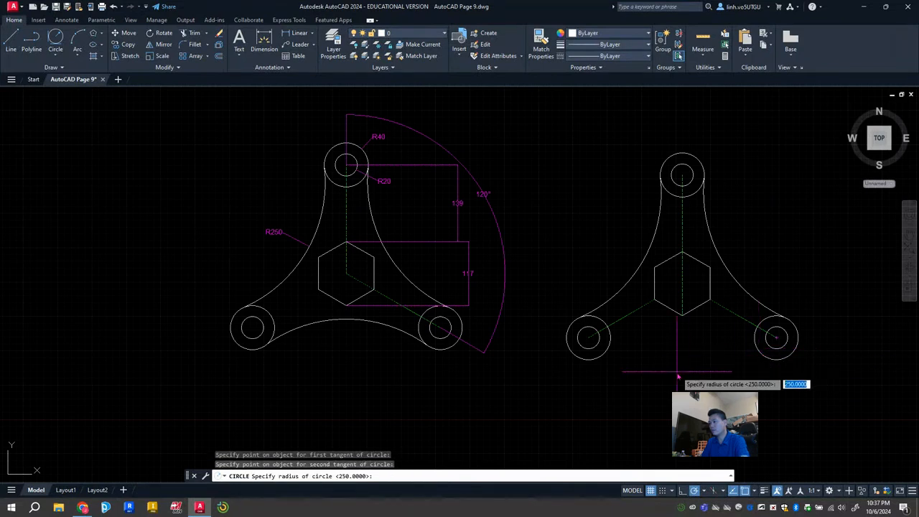
key("Return")
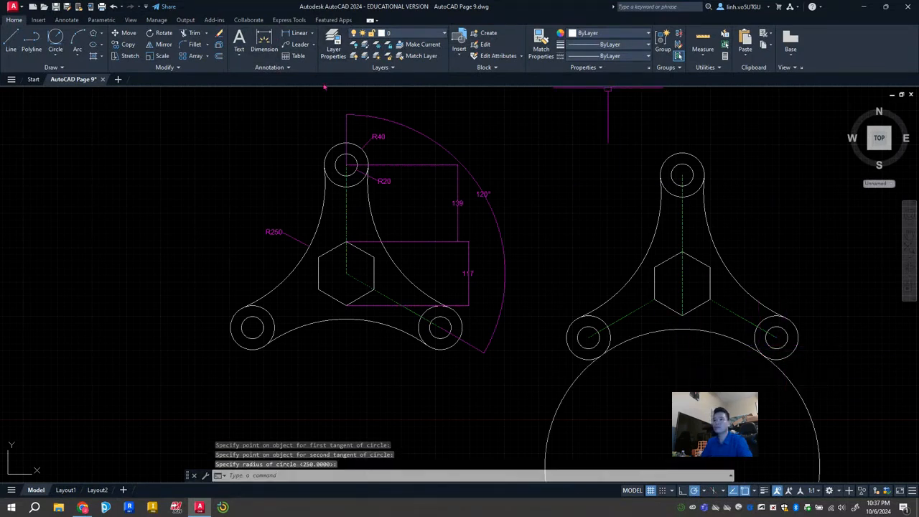
Trim the lower radius 250 circle, keeping only the concave arc between the two lower radius 40 circles.
key("Escape")
left_click(190, 34)
left_click(548, 458)
middle_click_drag(730, 384, 652, 393)
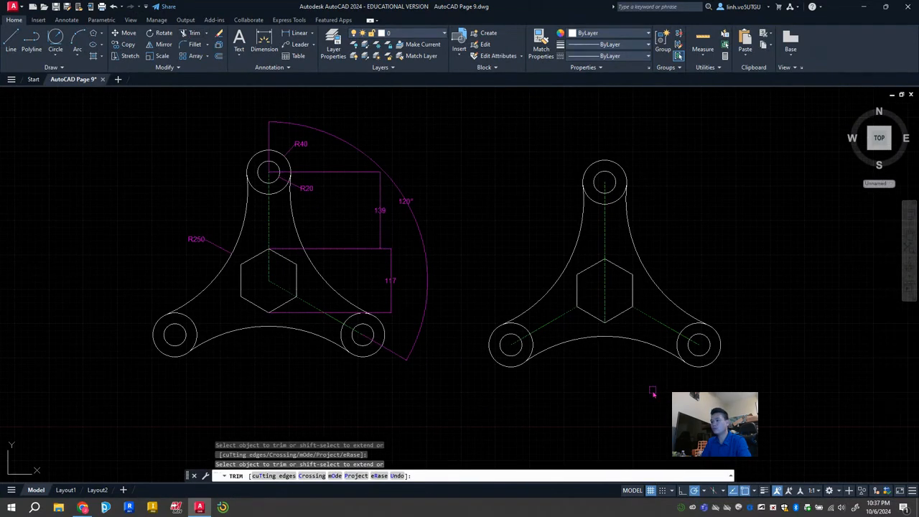
key("Escape")
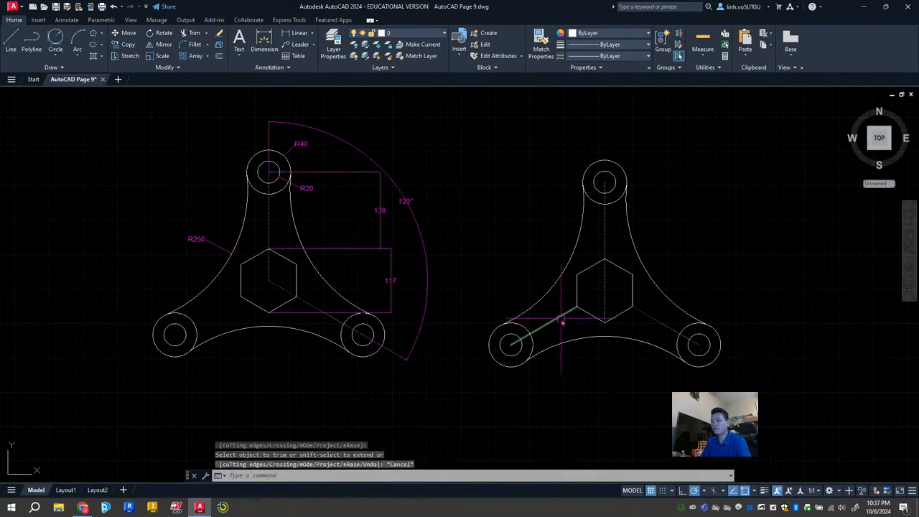
Erase the mirrored slanted centerline on the lower-left arm of the new part.
left_click(562, 322)
key("Delete")
left_click(605, 307)
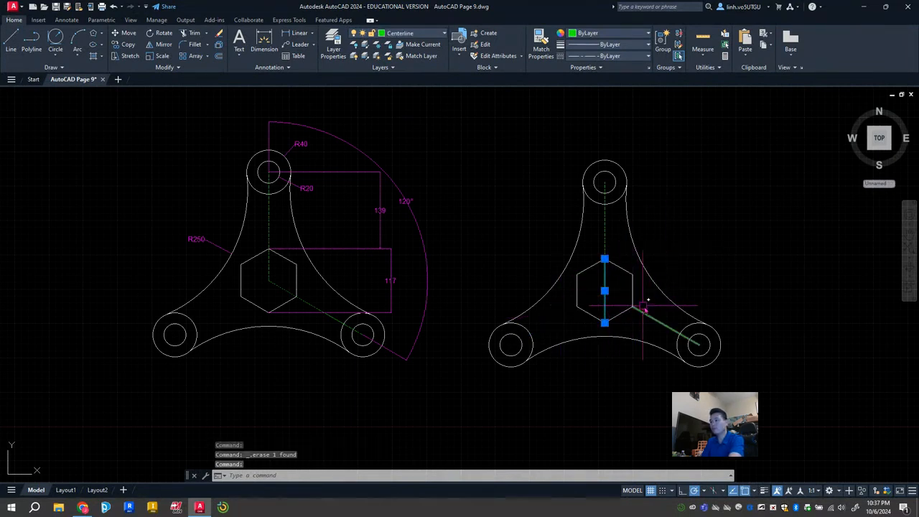
key("Escape")
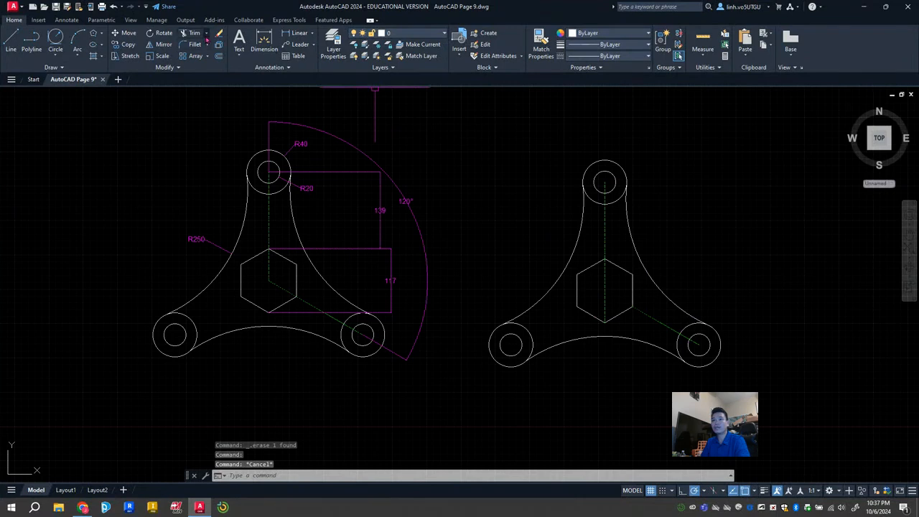
Extend the lower-right slanted centerline to the vertical centerline at the new hexagon's center.
left_click(207, 34)
left_click(201, 67)
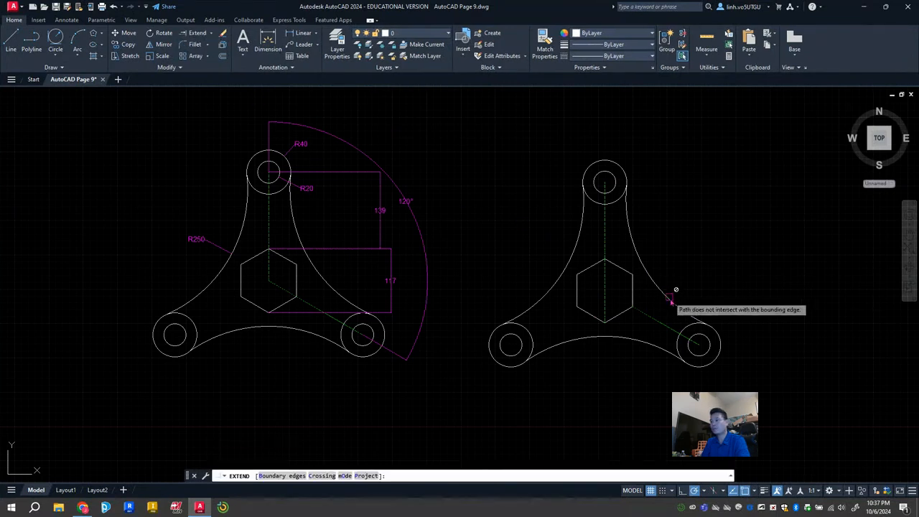
left_click(641, 316)
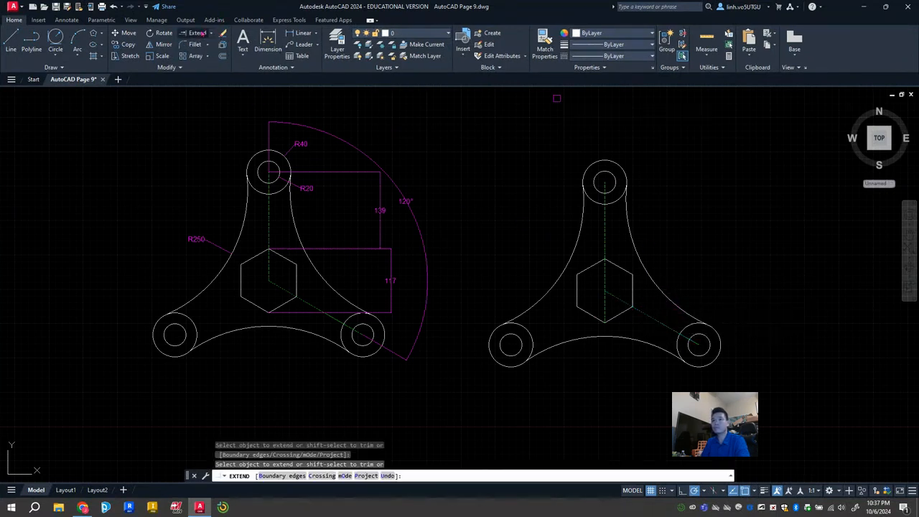
Trim the vertical centerline below the new hexagon's center.
left_click(210, 34)
left_click(197, 51)
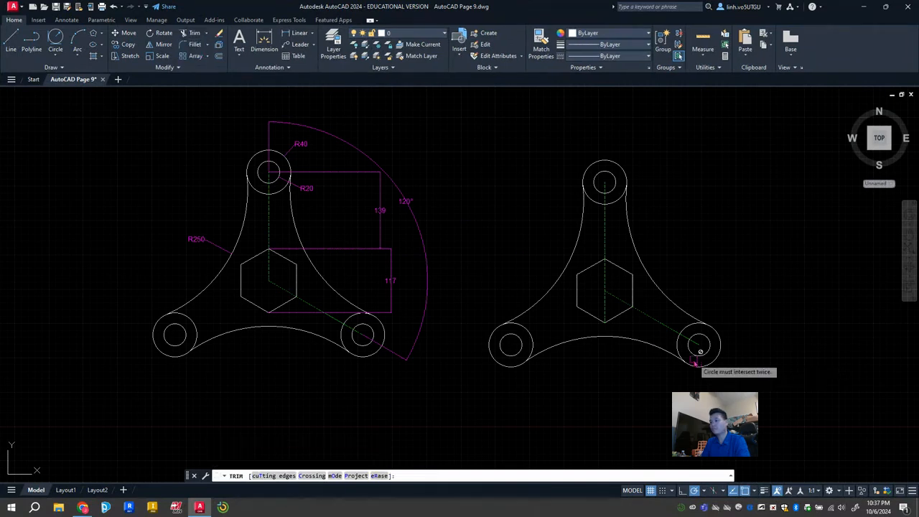
left_click(608, 316)
key("Escape")
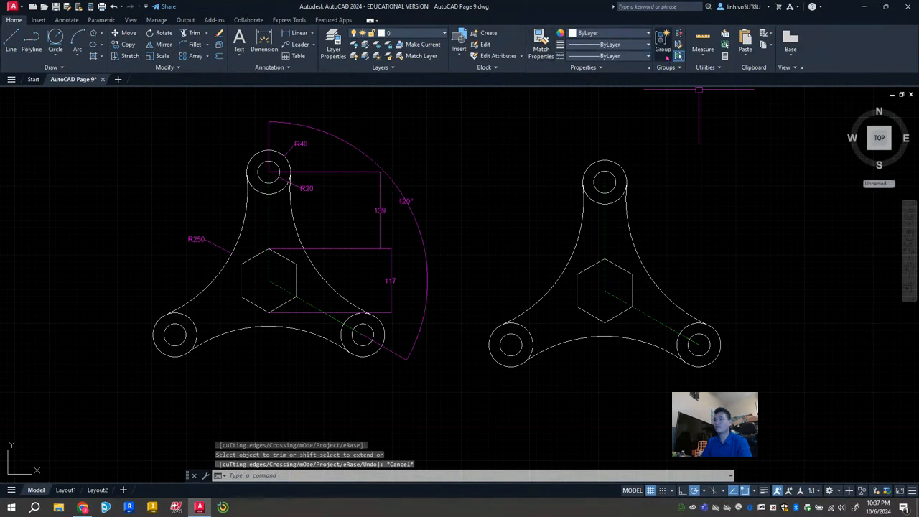
left_click(264, 43)
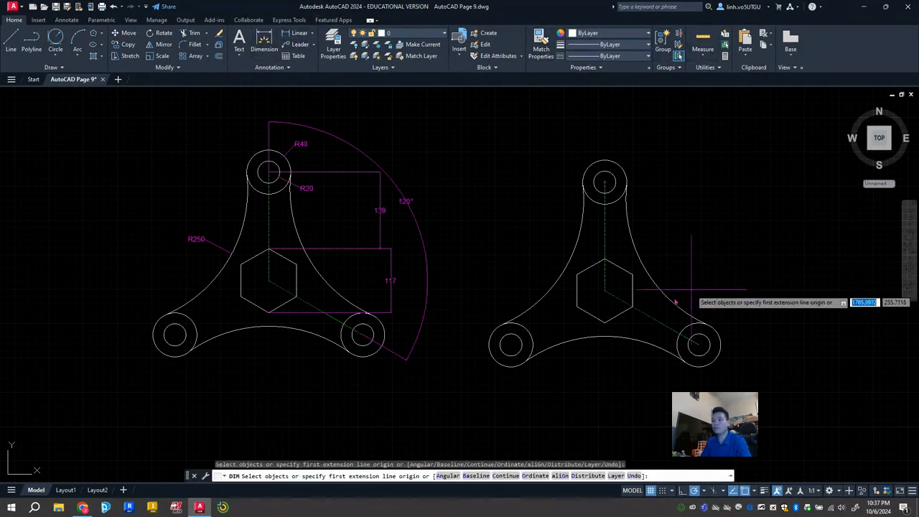
left_click(605, 323)
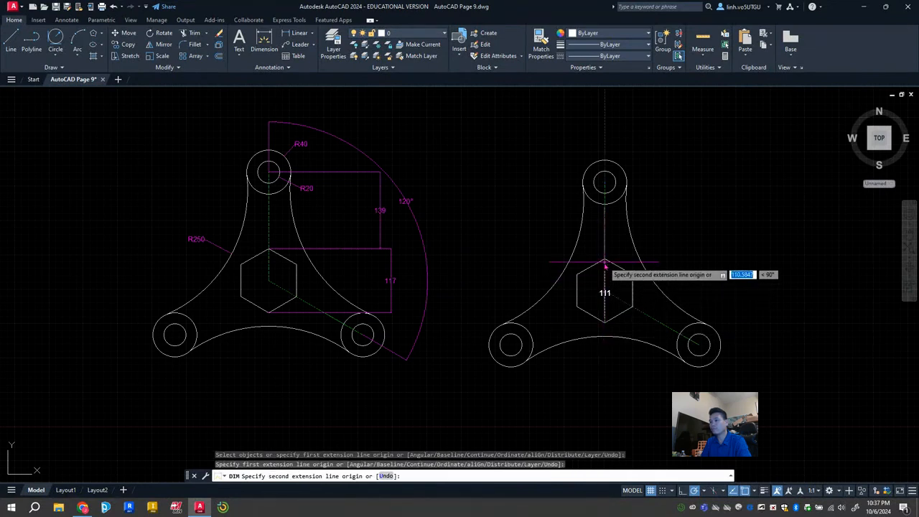
left_click(605, 260)
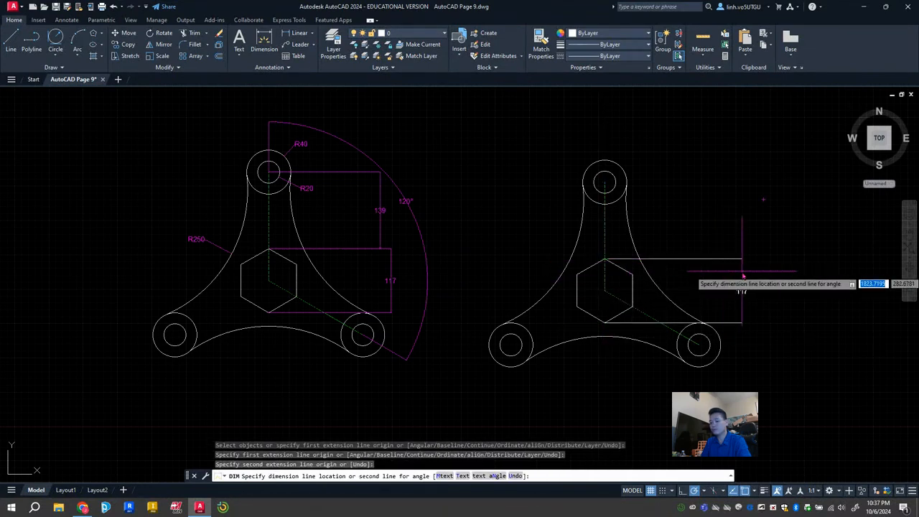
key("Escape")
Make the Dimension layer current and dimension the new hexagon's height between its lower and upper vertices, to the right of the part.
left_click(420, 36)
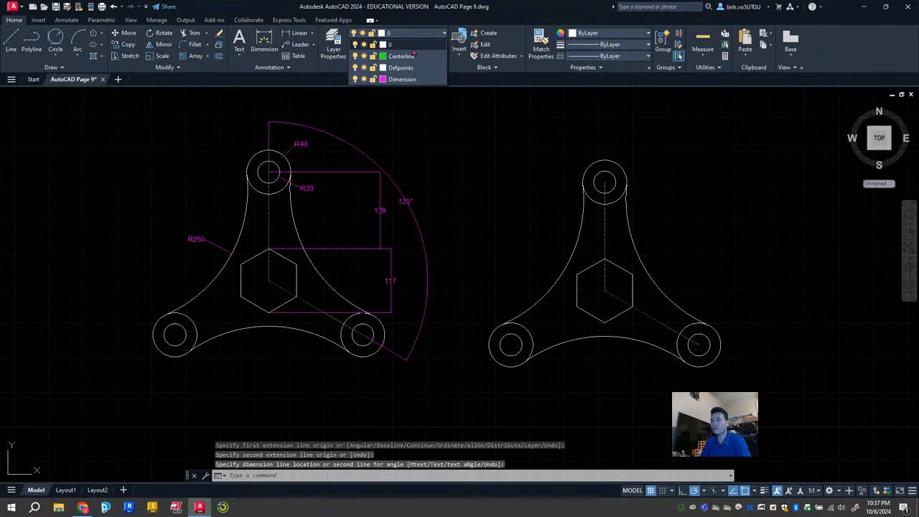
left_click(399, 81)
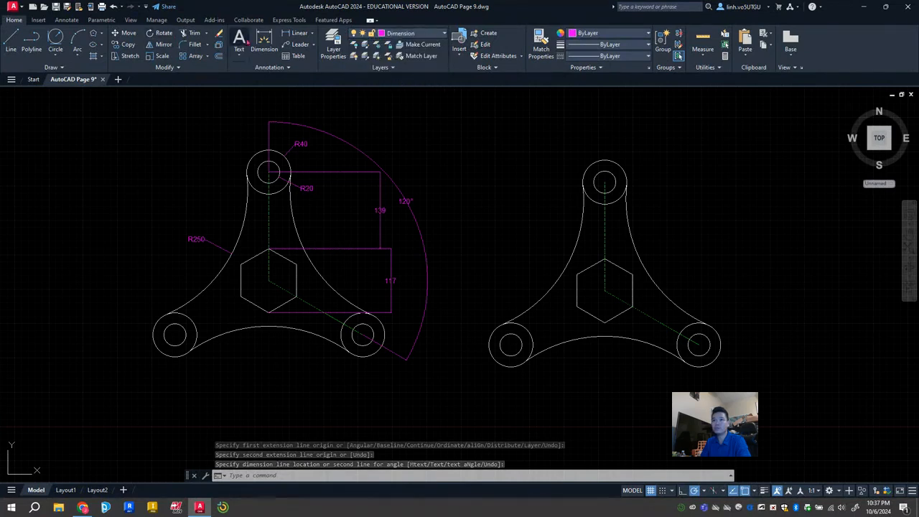
left_click(263, 43)
left_click(604, 322)
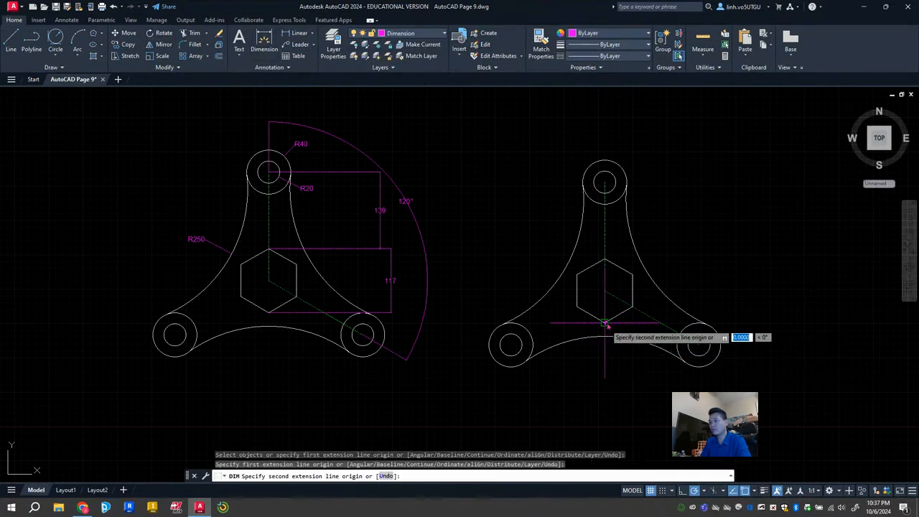
left_click(604, 260)
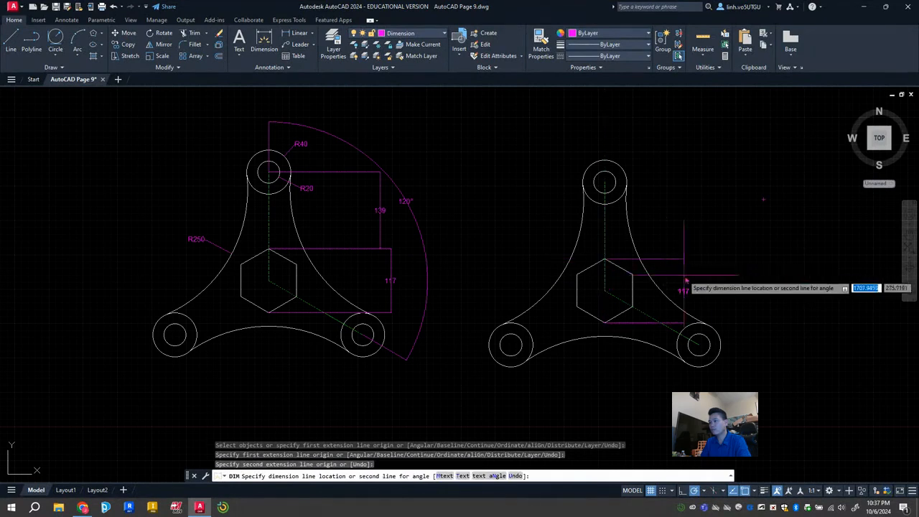
left_click(732, 284)
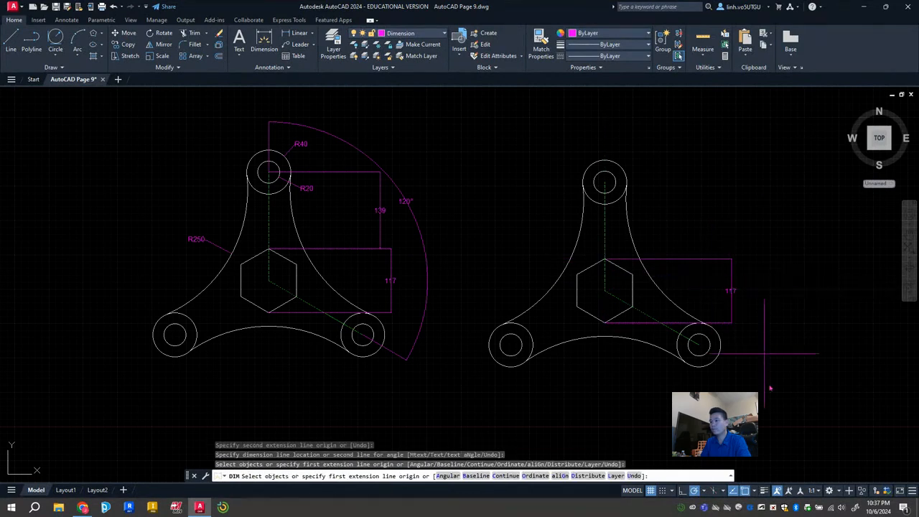
Dimension the vertical distance from the new hexagon's upper vertex to the center of the upper circles, to the right of the part.
left_click(605, 260)
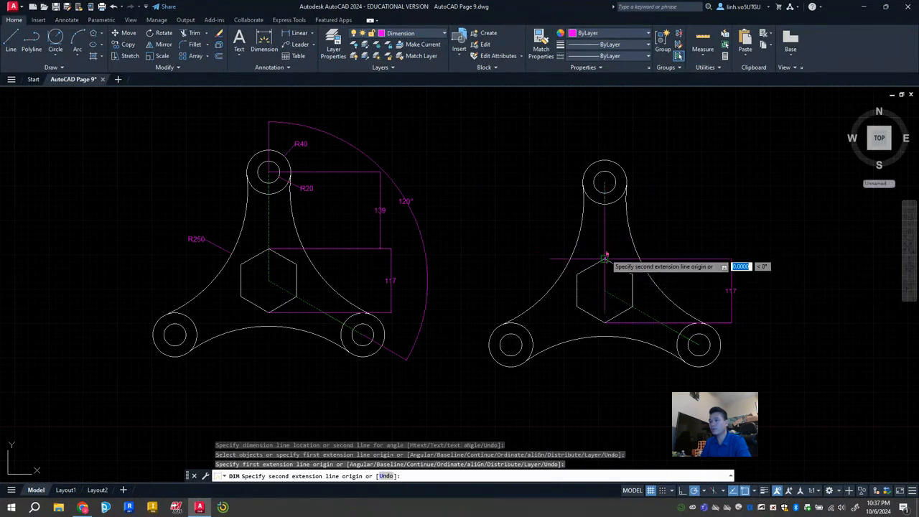
left_click(607, 183)
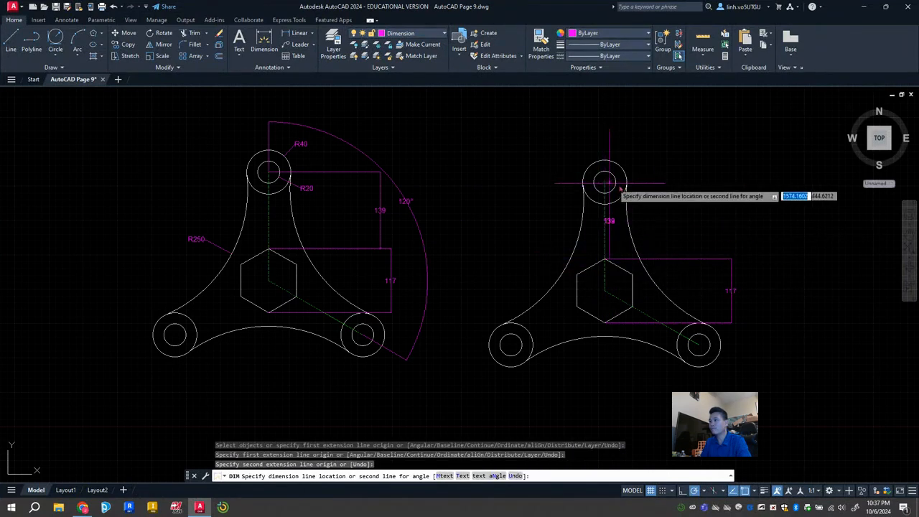
left_click(715, 198)
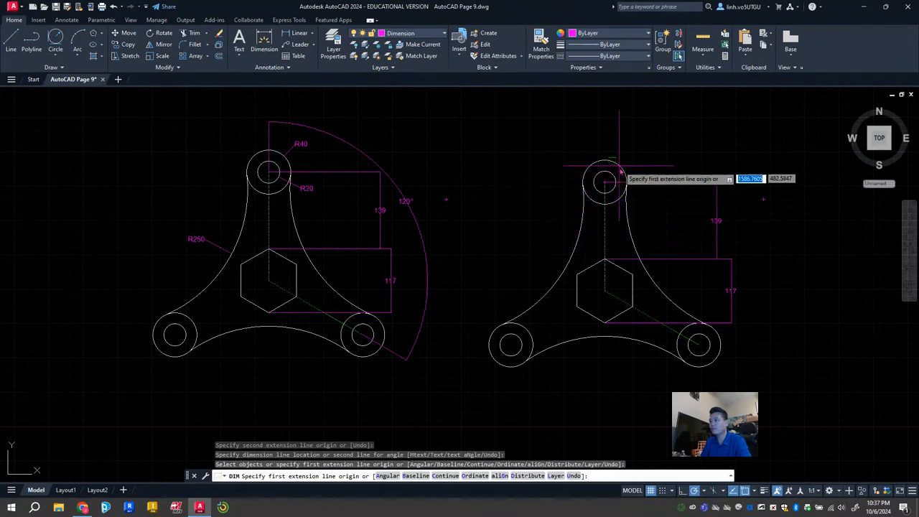
scroll(624, 173, "up", 2)
scroll(621, 180, "down", 2)
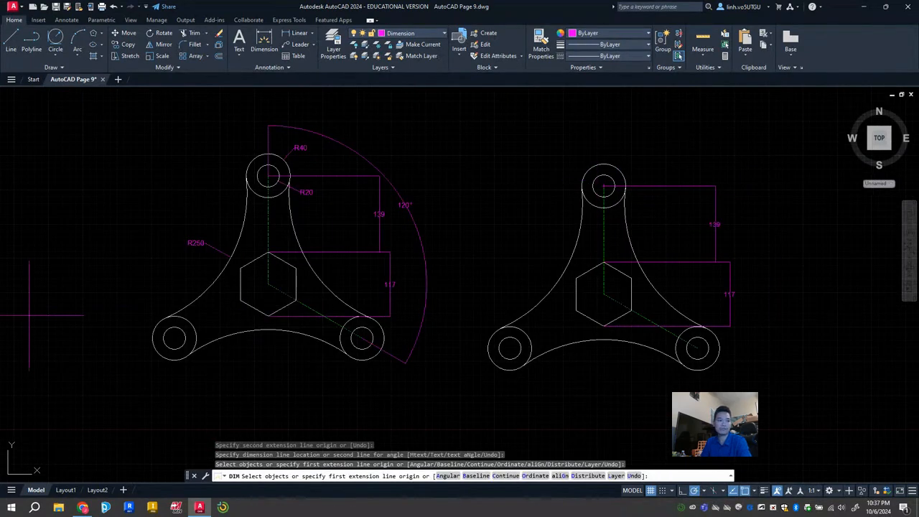